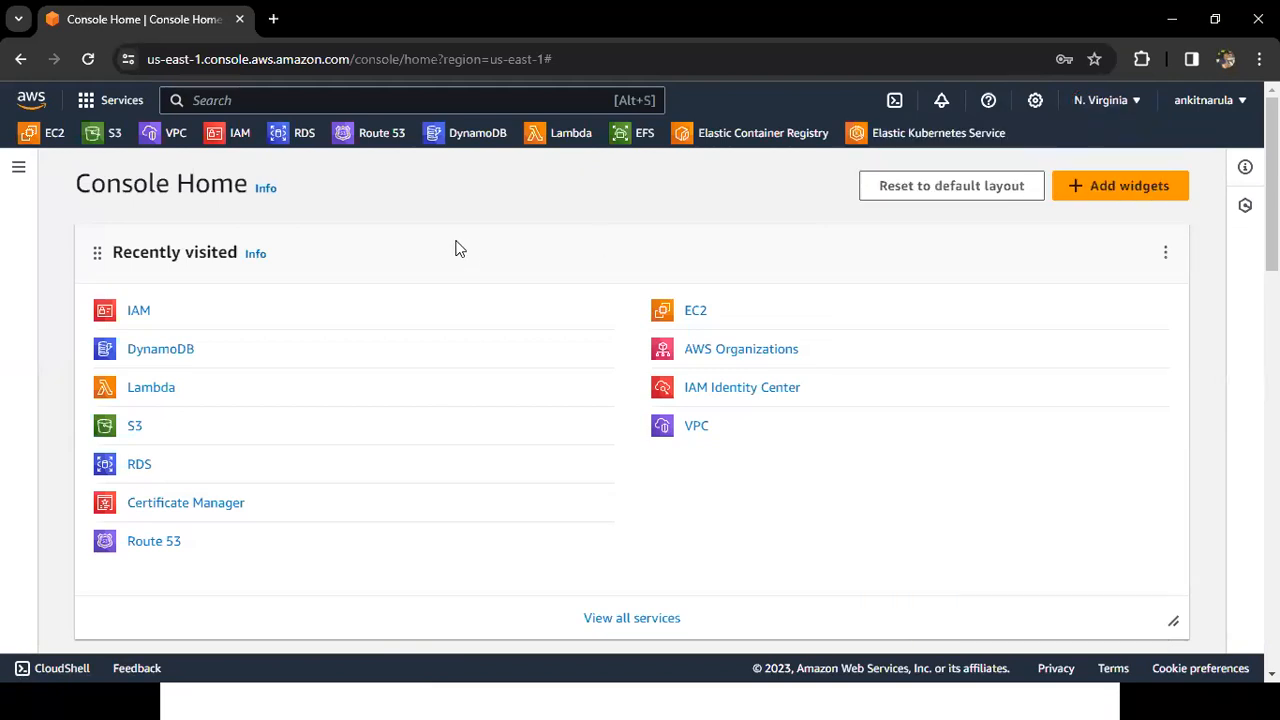
Search the AWS services for ec2, open the EC2 service and go to its Instances list.
left_click(230, 99)
type("ec2")
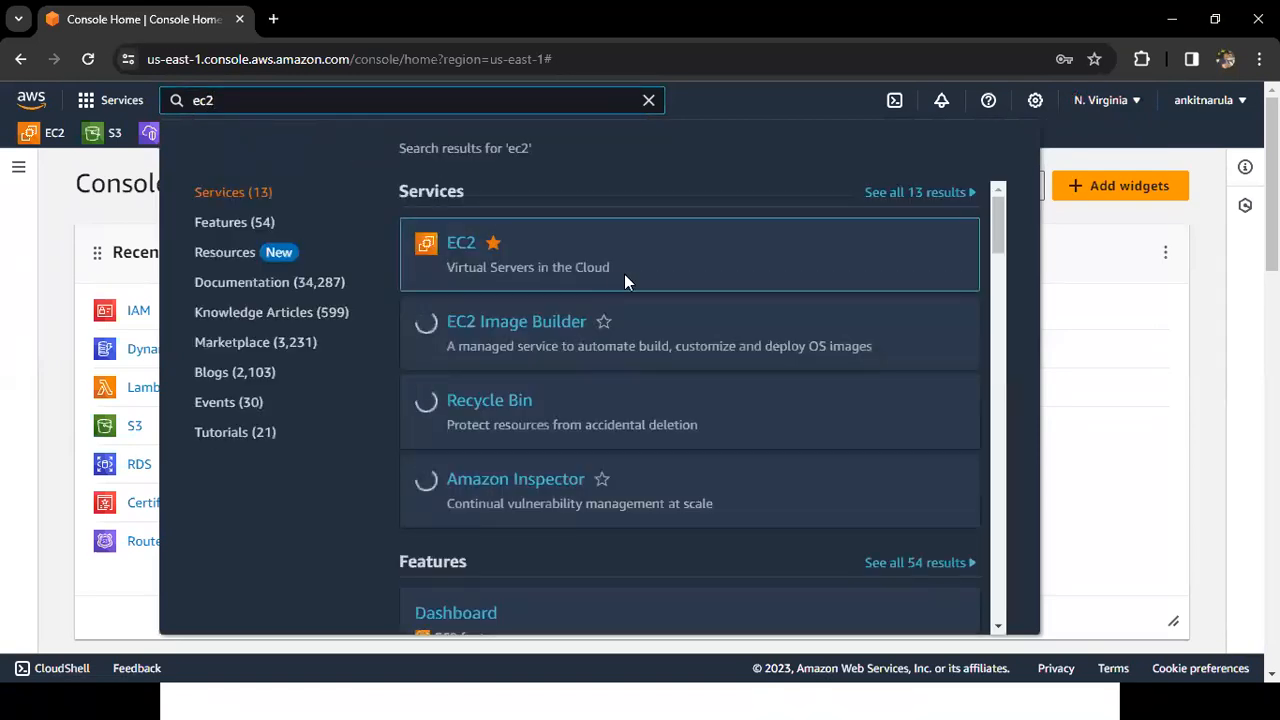
triple_click(624, 275)
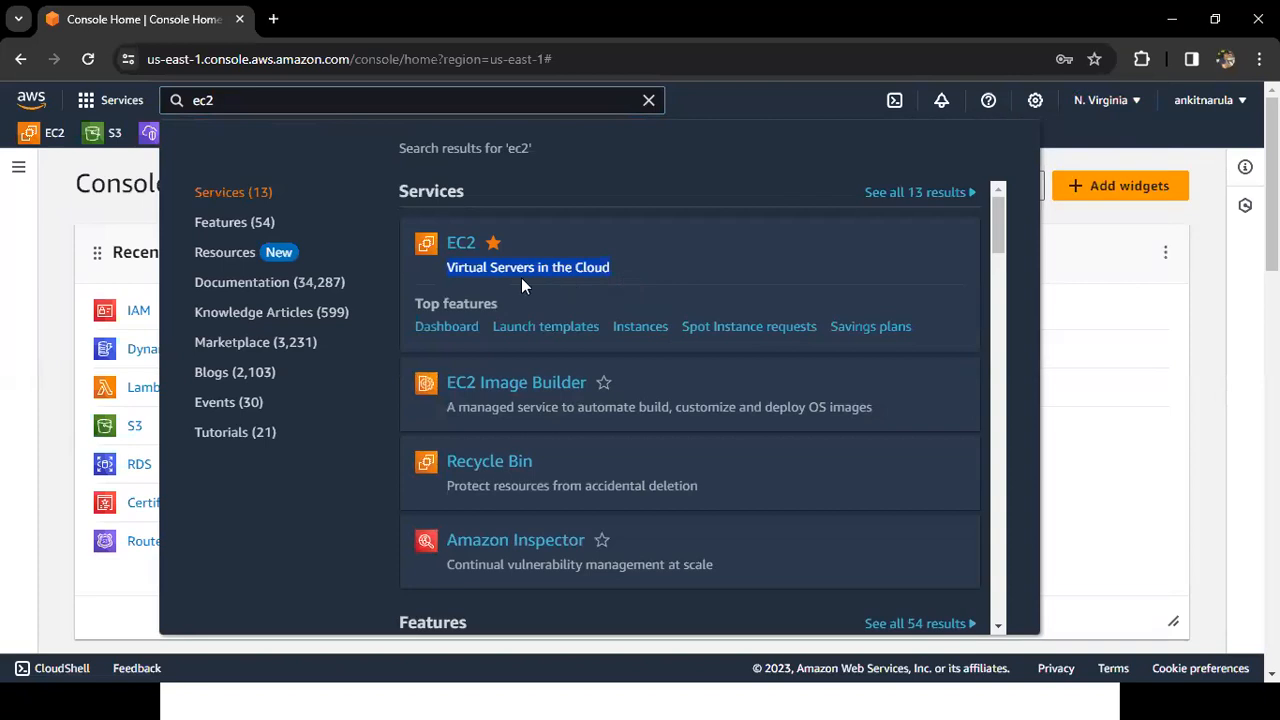
left_click(466, 252)
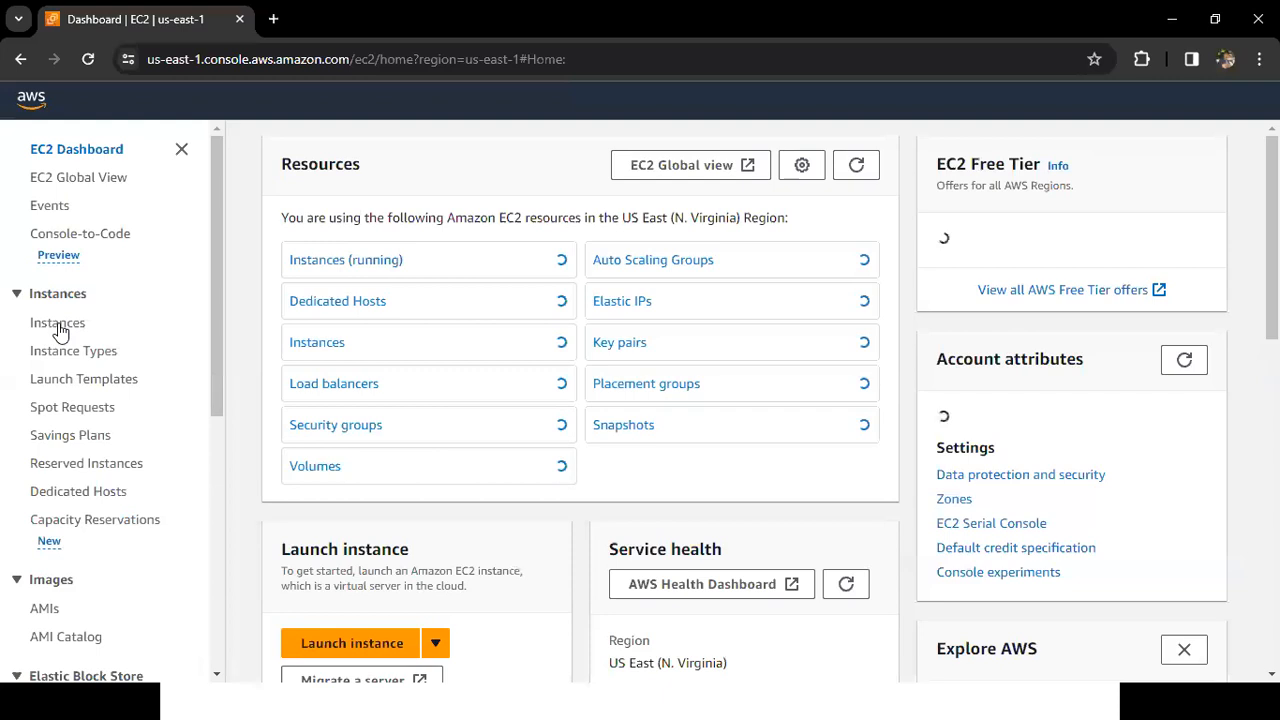
left_click(40, 334)
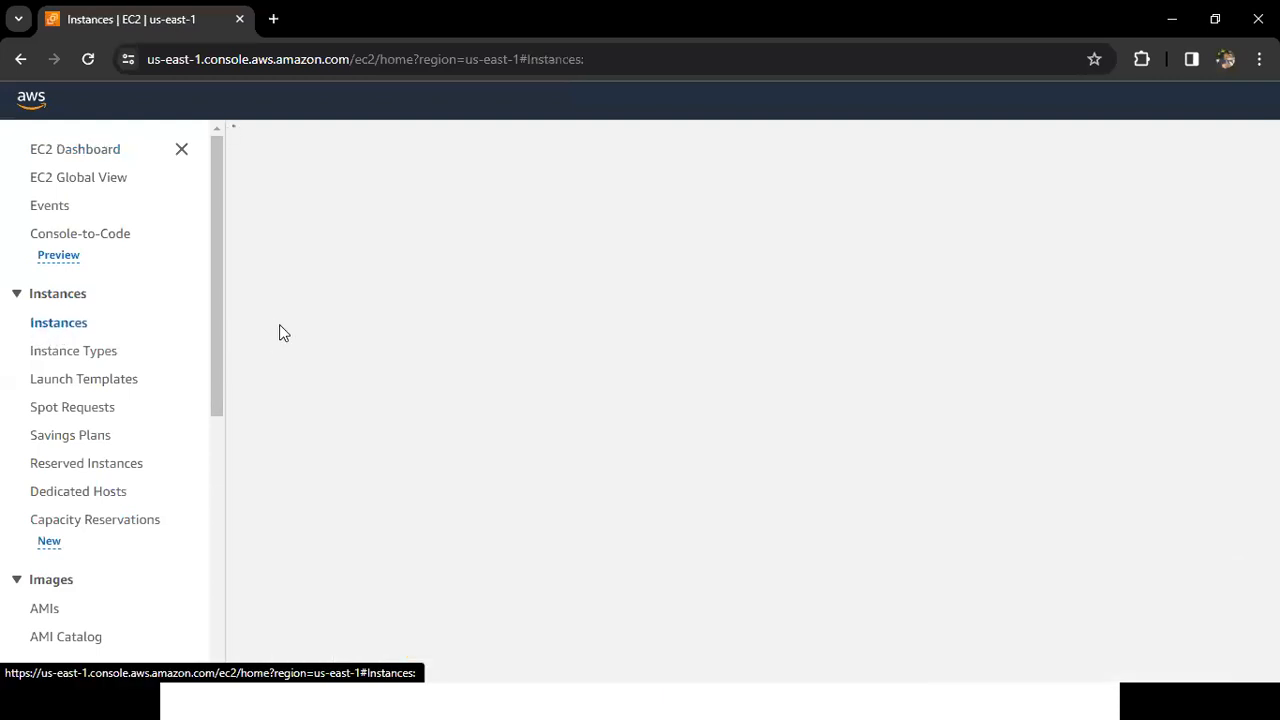
Switch to the PowerPoint slide show, reveal the next EC2 – Windows bullet and return to Chrome.
key("alt+Tab")
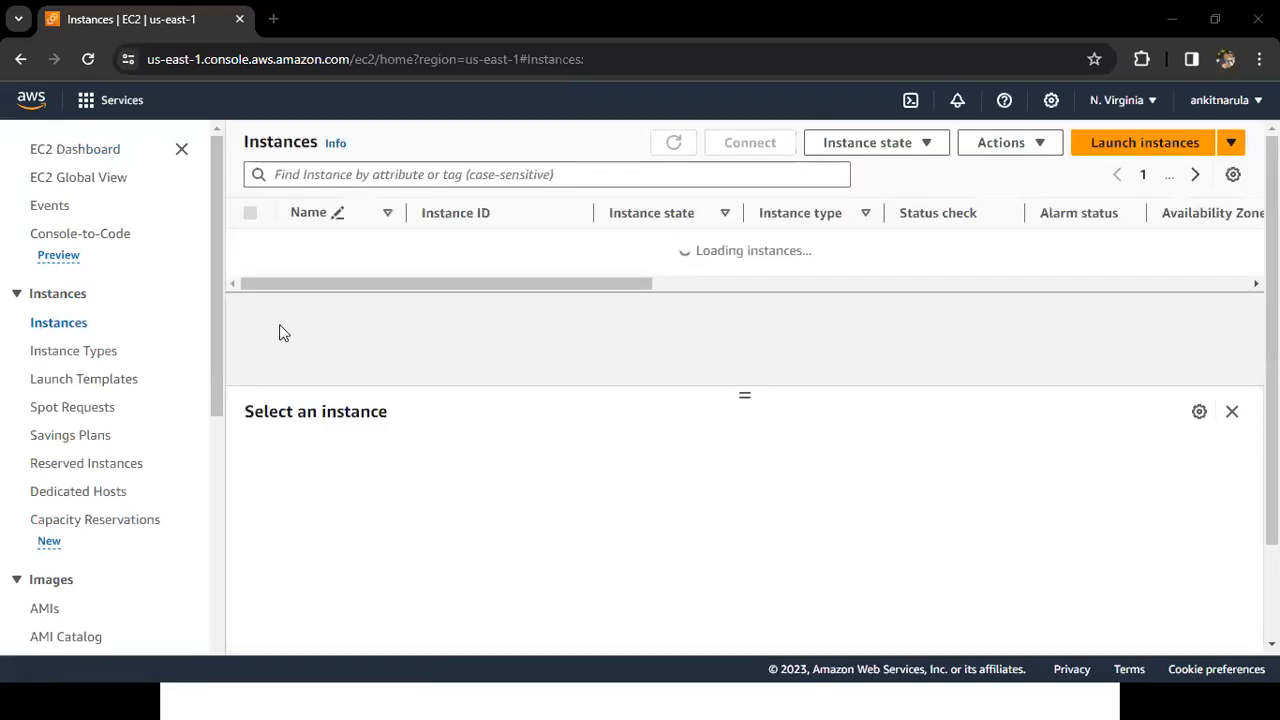
key("alt+Tab")
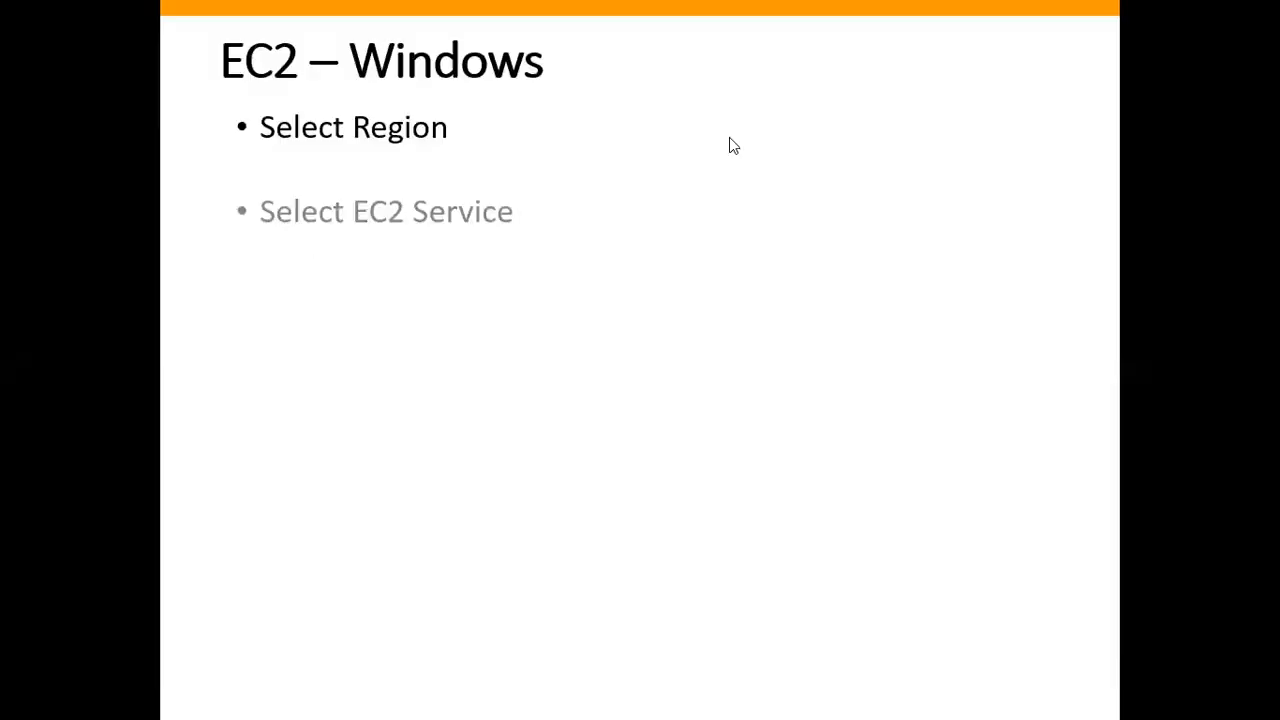
left_click(327, 355)
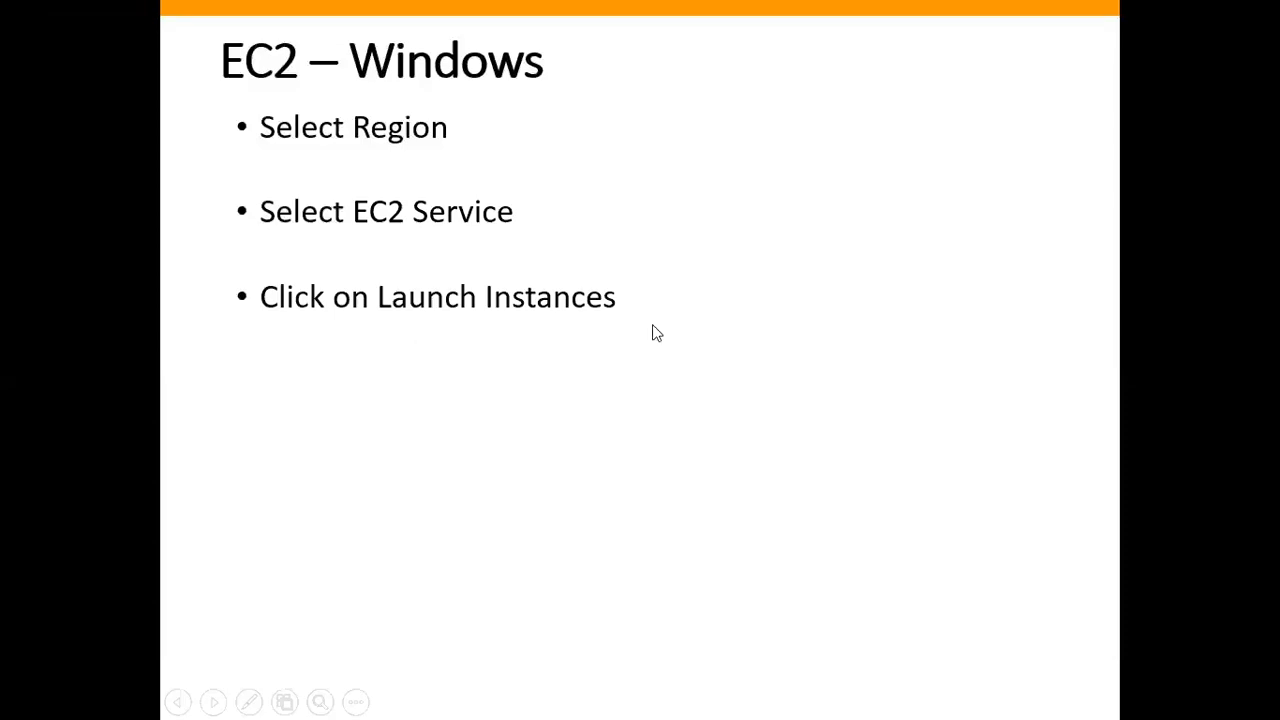
key("alt+Tab")
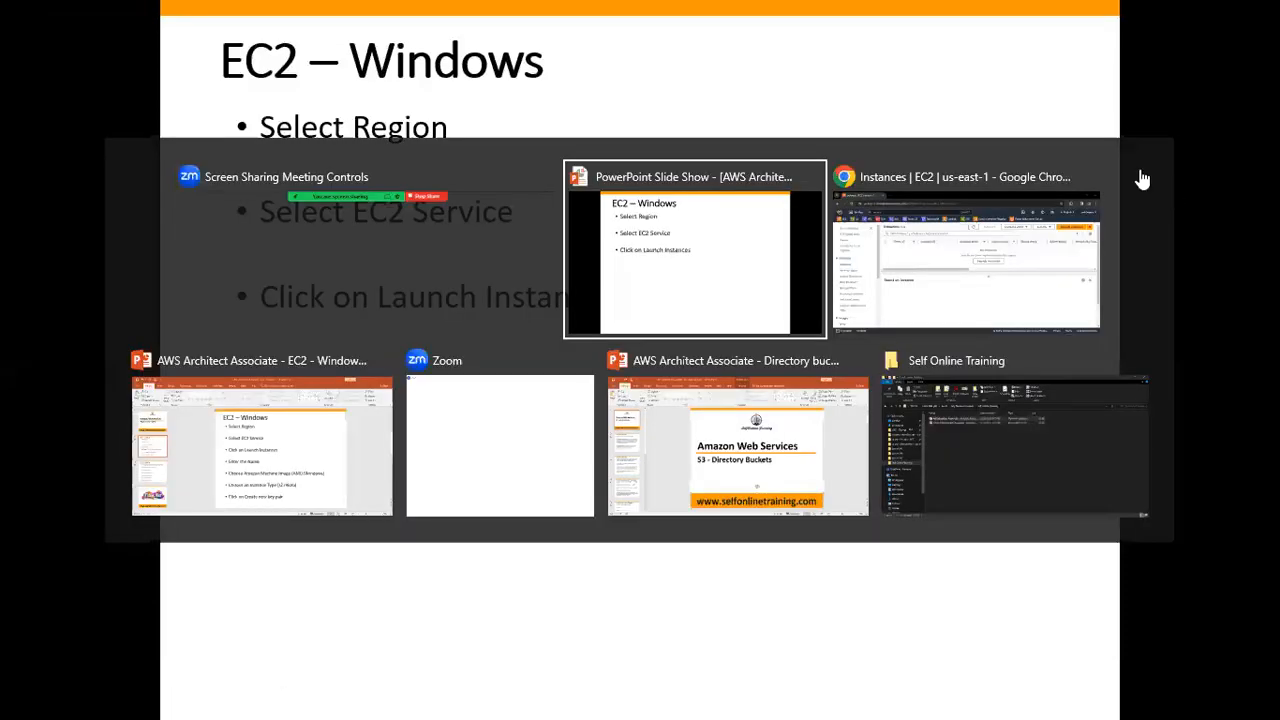
Start launching a new instance and name it Self-Windows-EC2.
left_click(1140, 180)
left_click(1140, 176)
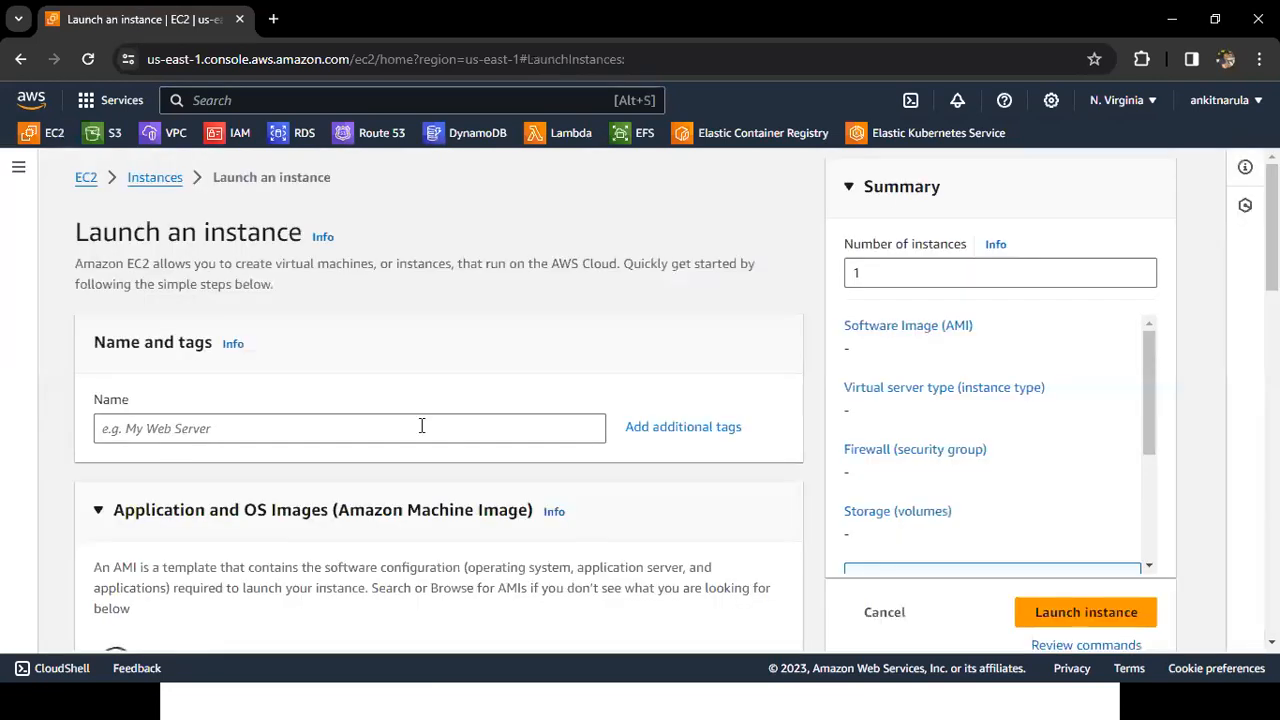
left_click(421, 426)
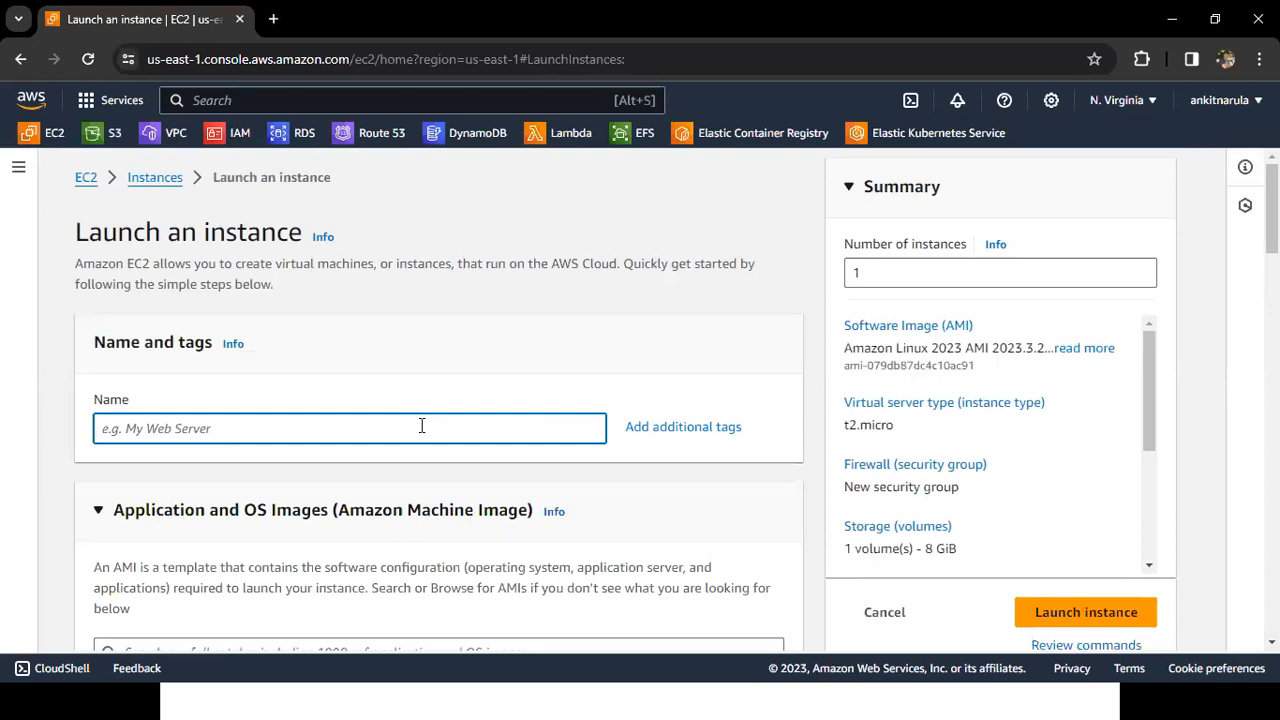
type("Self")
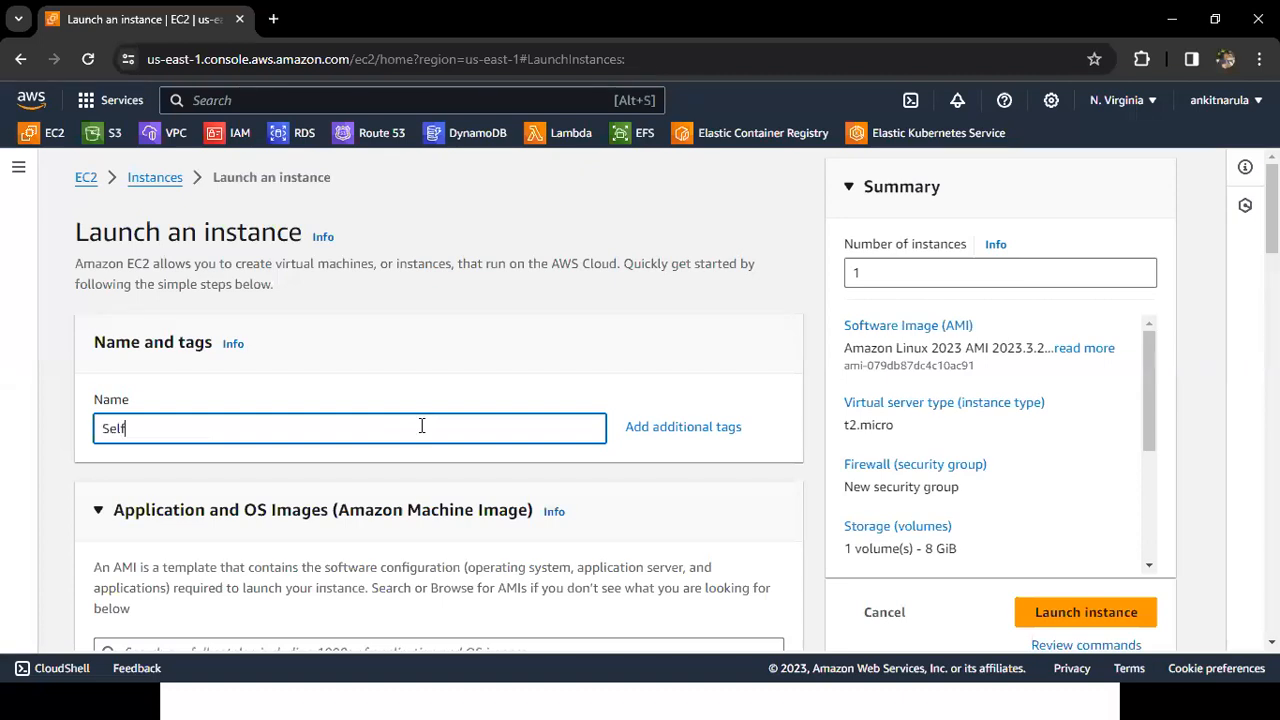
type("-Windows-EC2")
left_click(624, 294)
Read the description of what an AMI contains in the Application and OS Images section.
scroll(624, 294, "down", 1)
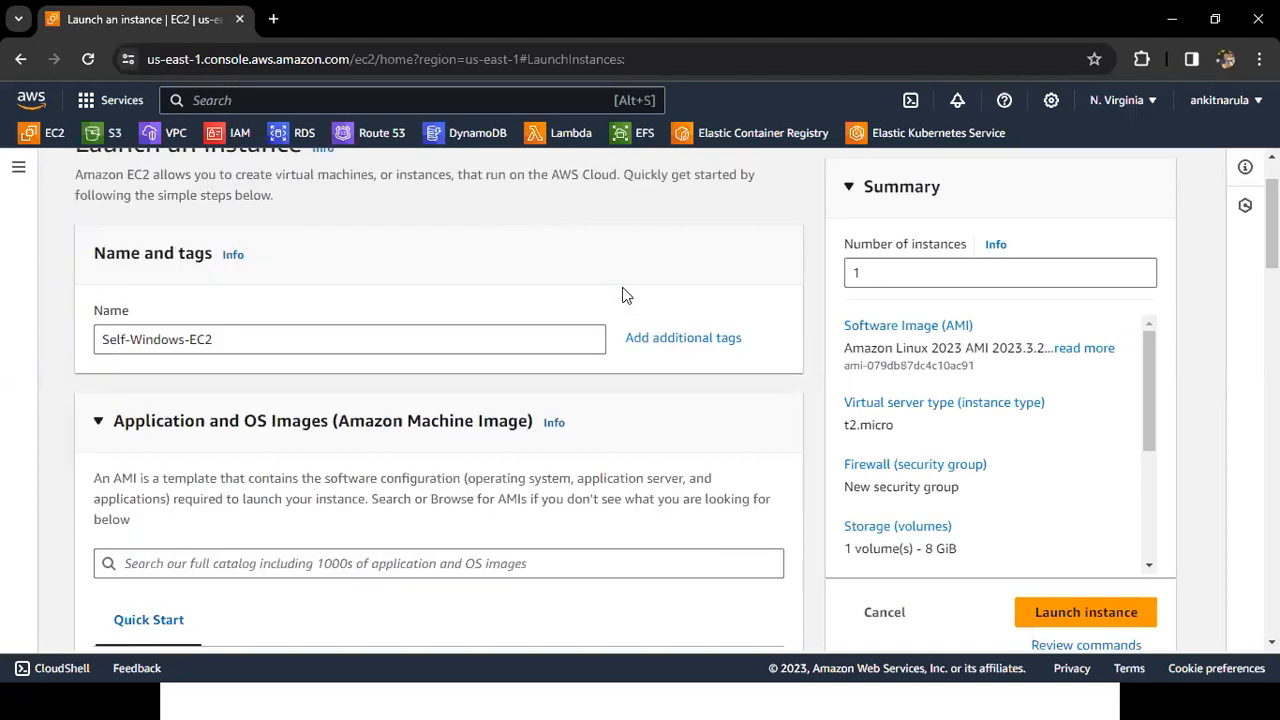
scroll(624, 294, "down", 2)
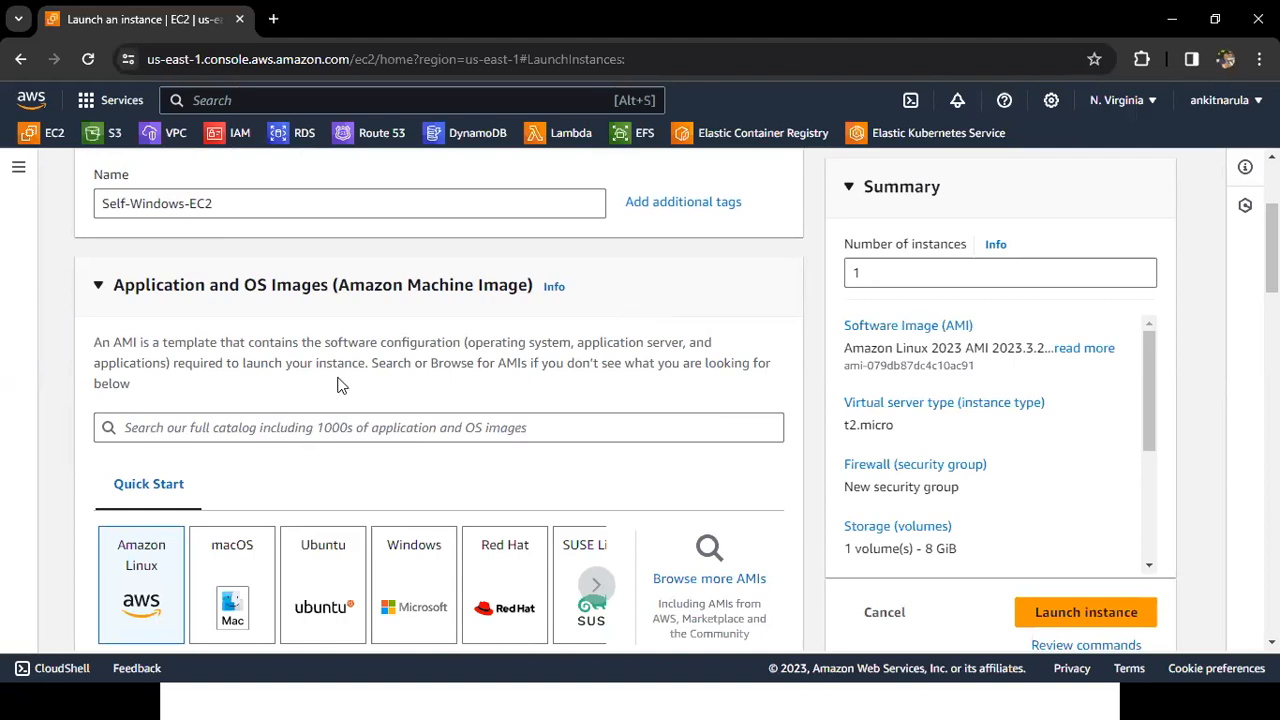
left_click_drag(378, 348, 166, 345)
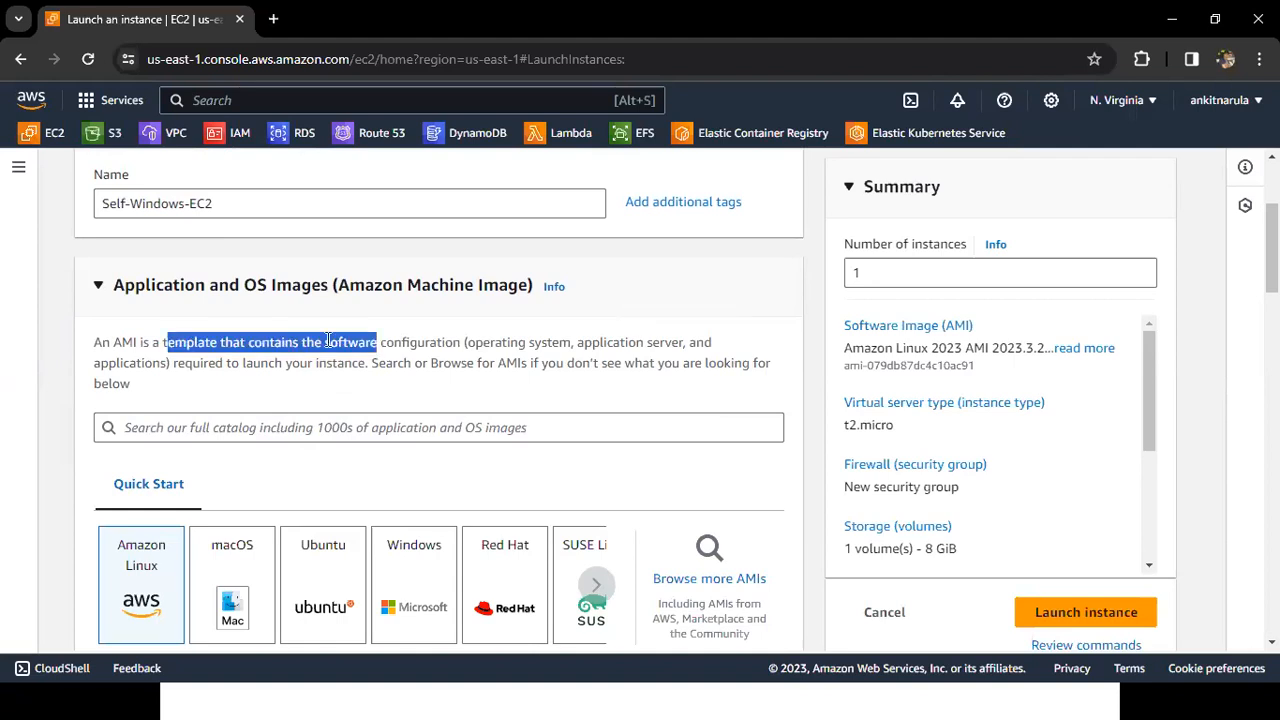
left_click_drag(434, 343, 324, 343)
left_click(474, 342)
left_click_drag(488, 345, 668, 347)
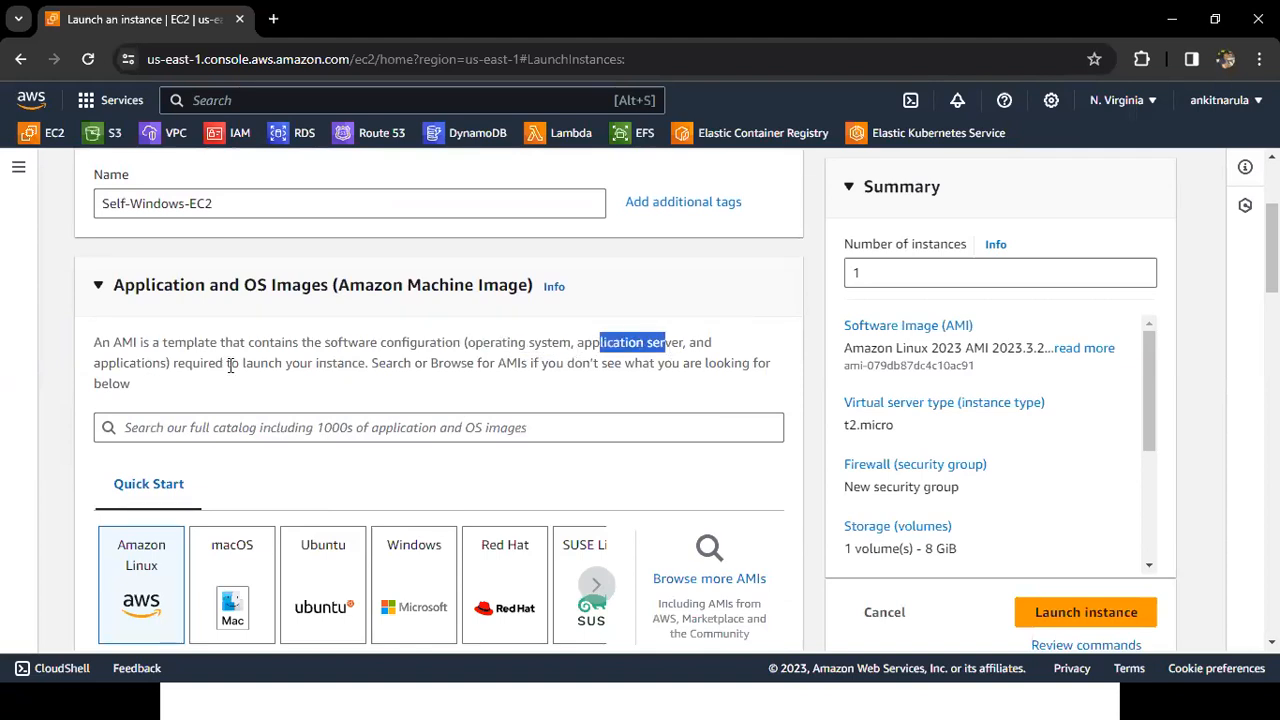
left_click_drag(285, 365, 226, 365)
left_click_drag(328, 367, 328, 367)
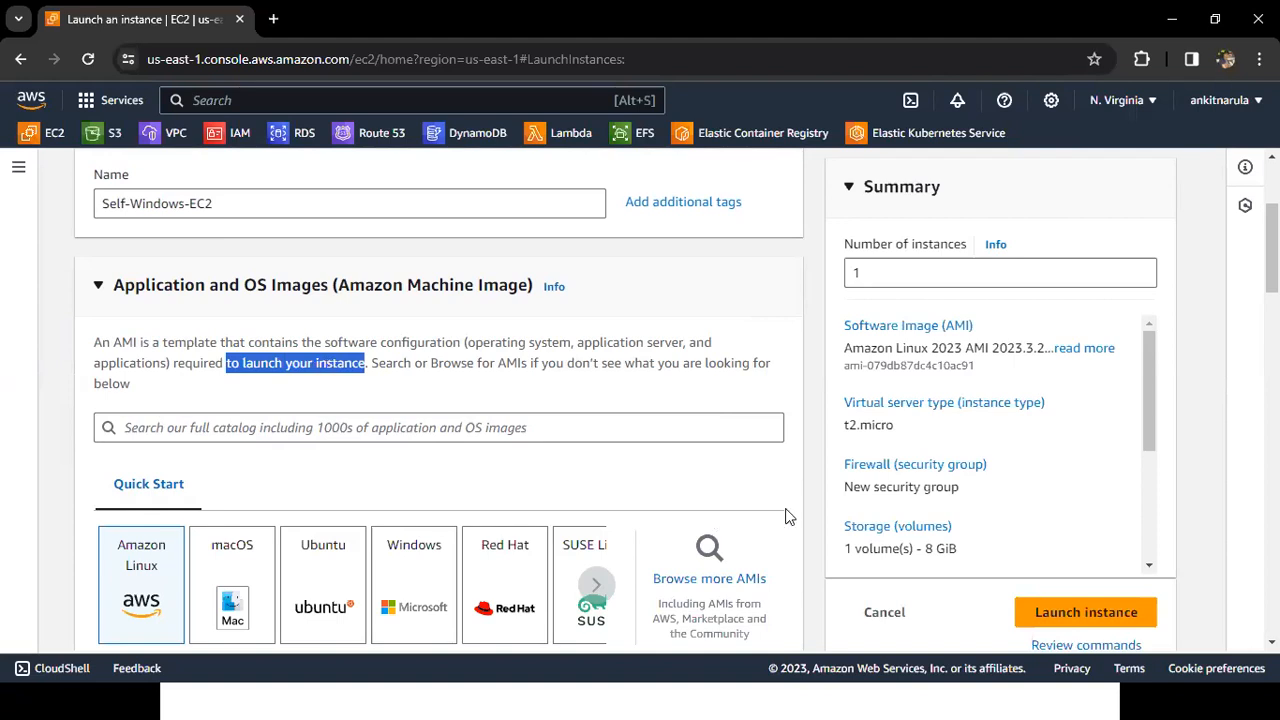
left_click(813, 517)
Look through the Quick Start operating systems and select Windows for the instance's machine image.
scroll(813, 517, "down", 1)
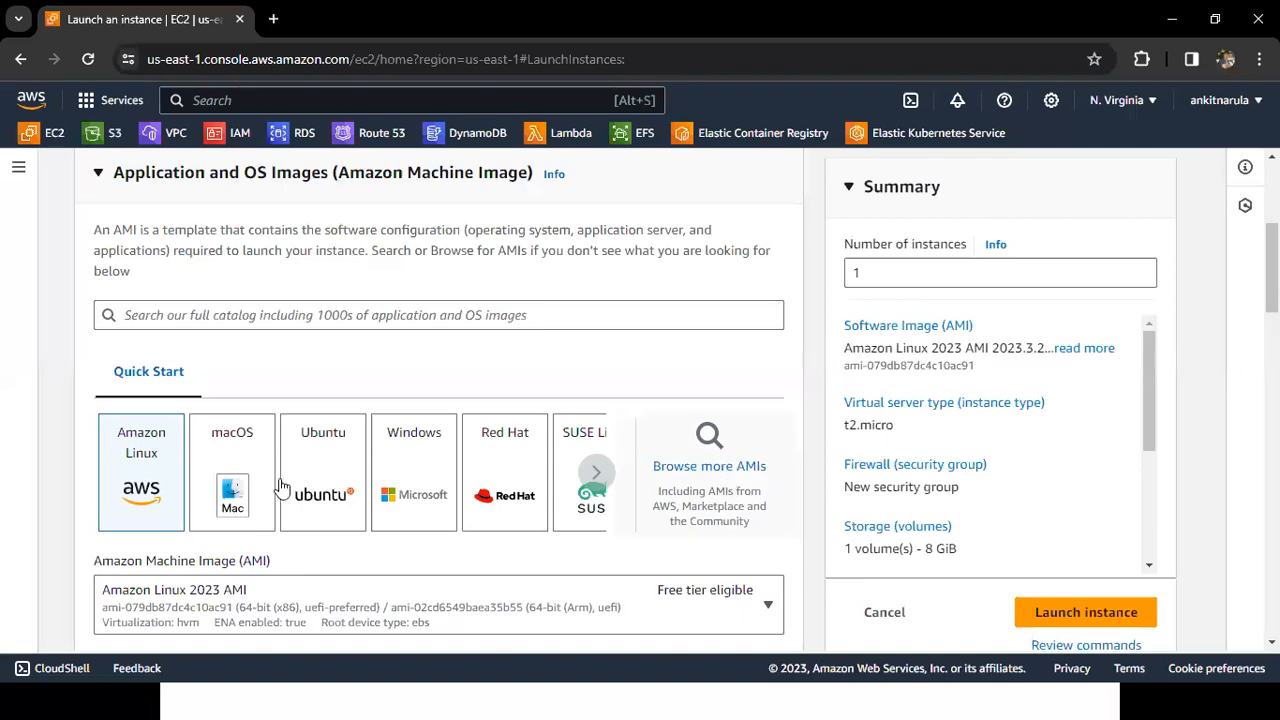
left_click(599, 480)
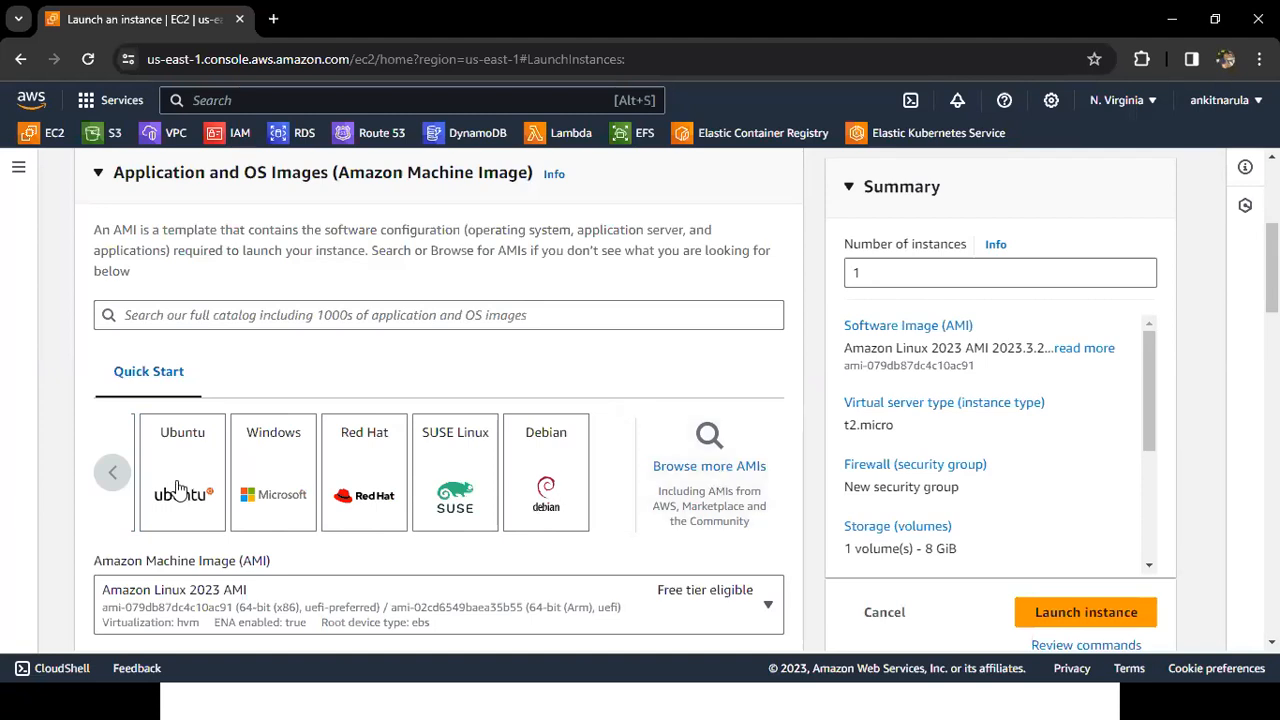
left_click(113, 478)
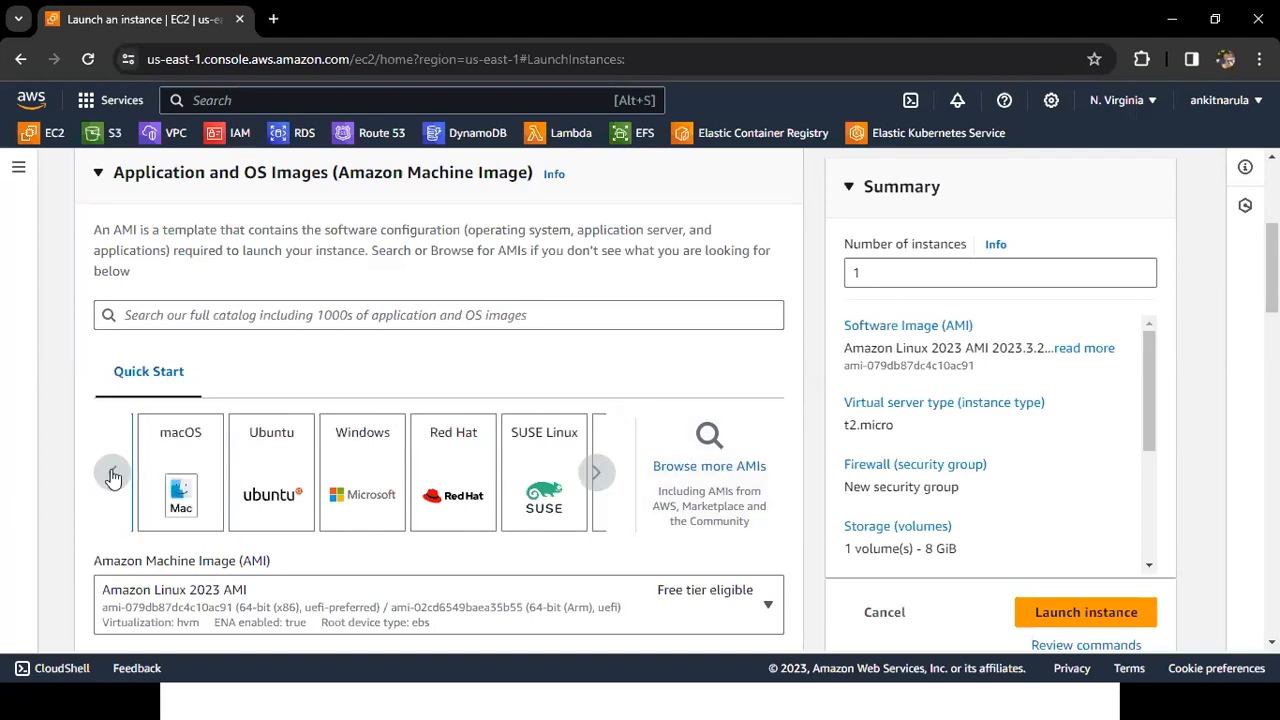
left_click(113, 478)
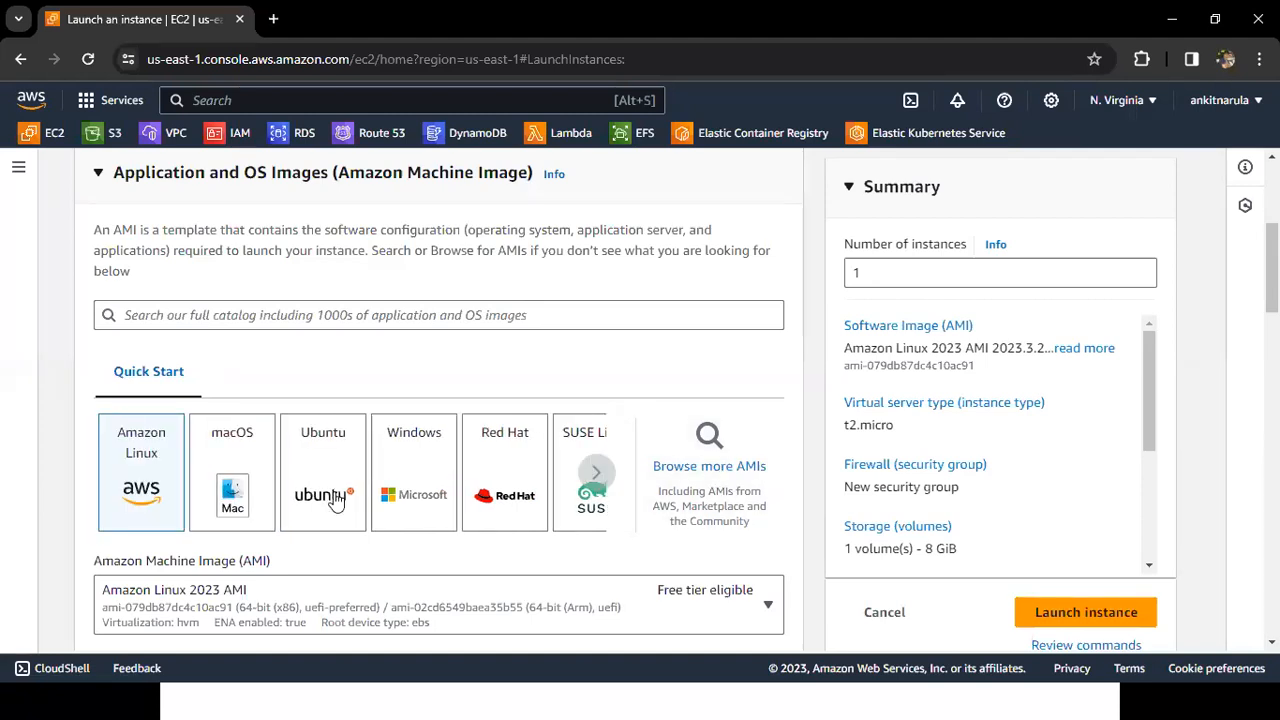
left_click(427, 486)
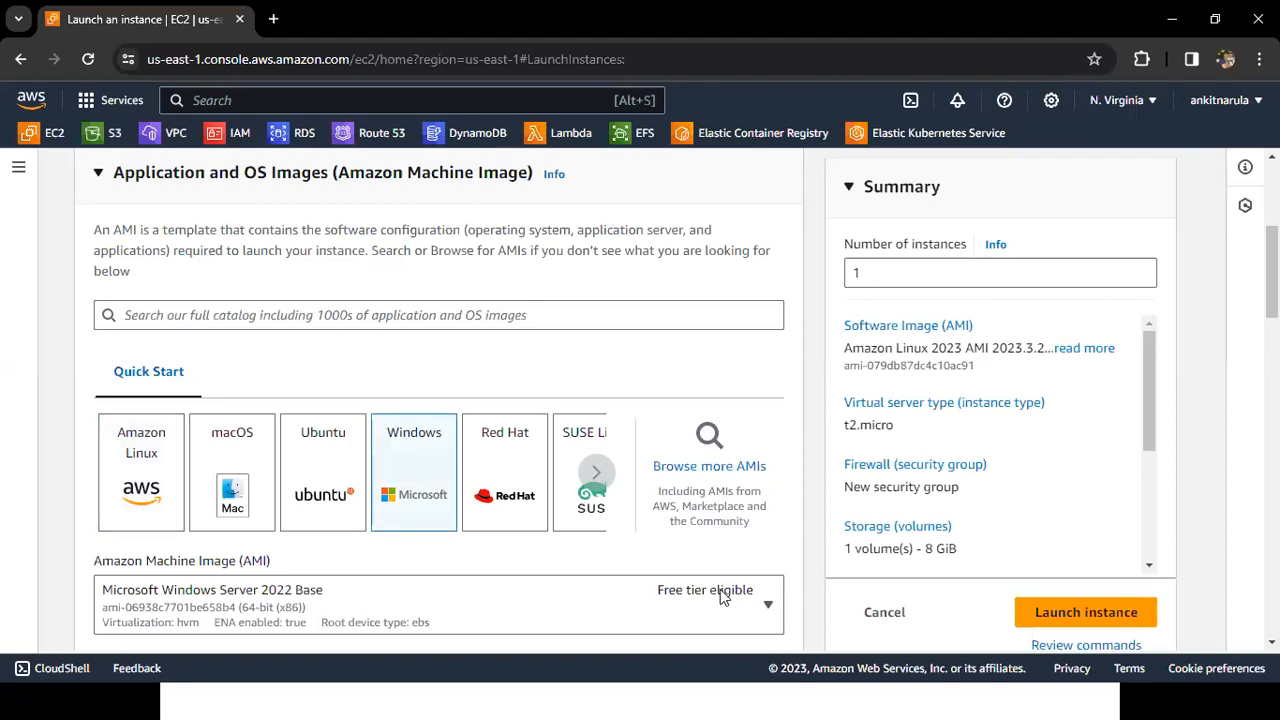
Review the available Microsoft Windows Server AMIs, keeping Microsoft Windows Server 2022 Base as the image.
scroll(686, 506, "down", 1)
left_click(703, 480)
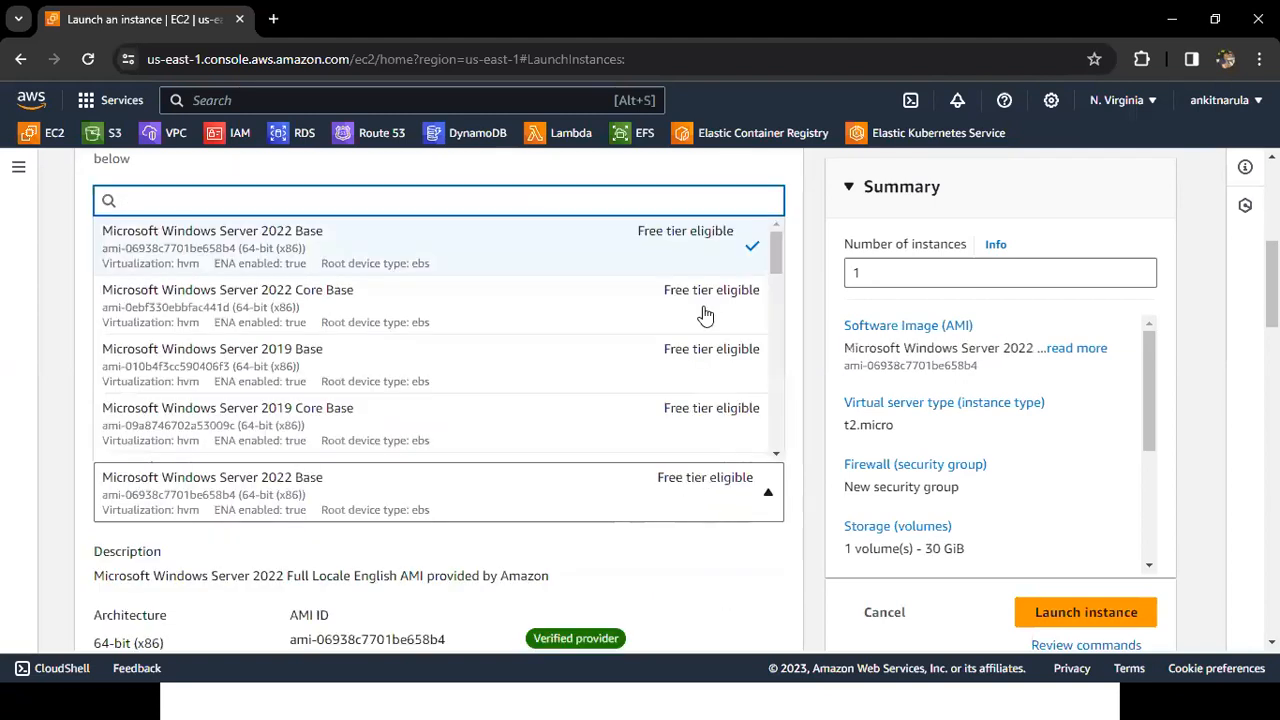
left_click(776, 455)
scroll(776, 455, "down", 3)
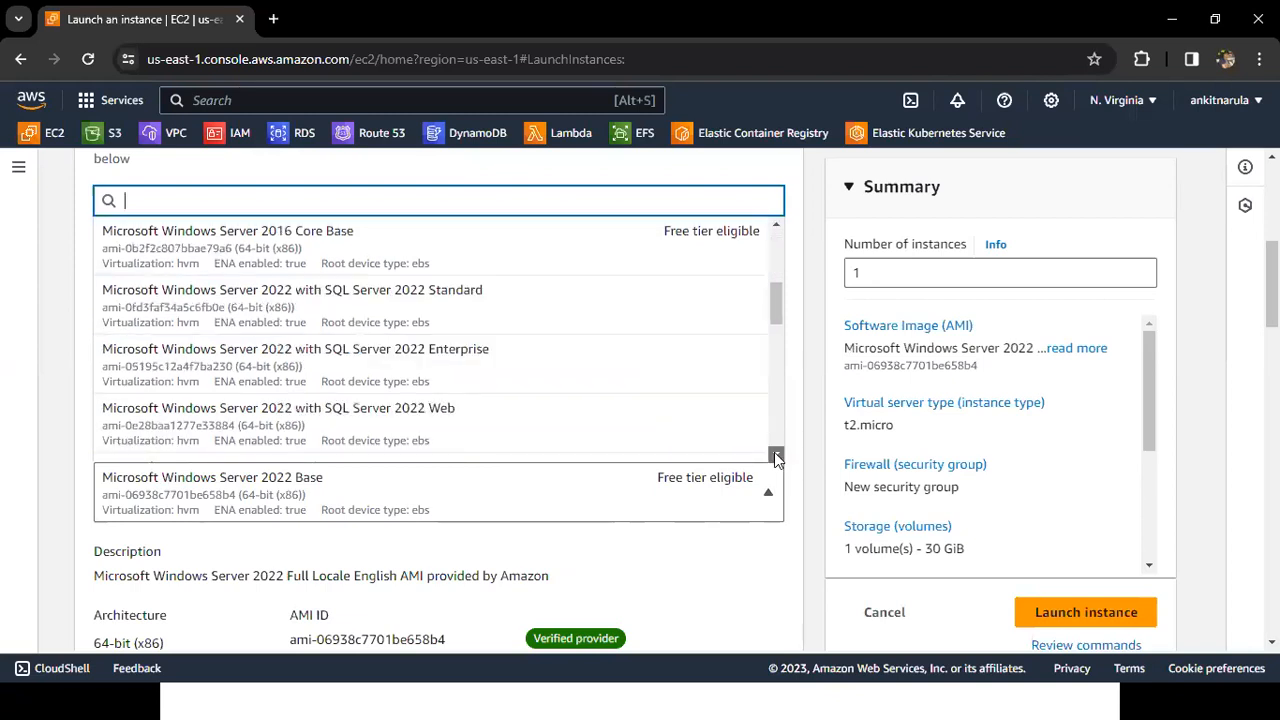
scroll(782, 385, "down", 2)
scroll(778, 398, "down", 3)
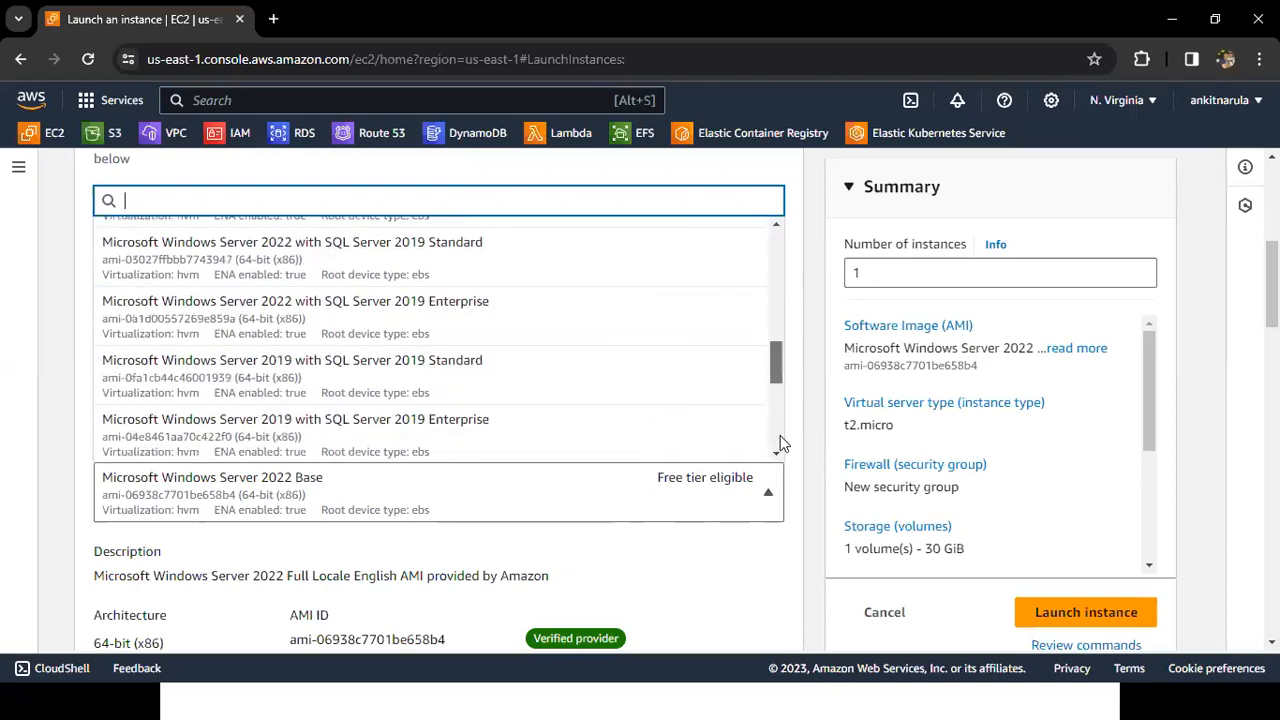
scroll(784, 390, "down", 2)
left_click_drag(777, 385, 791, 253)
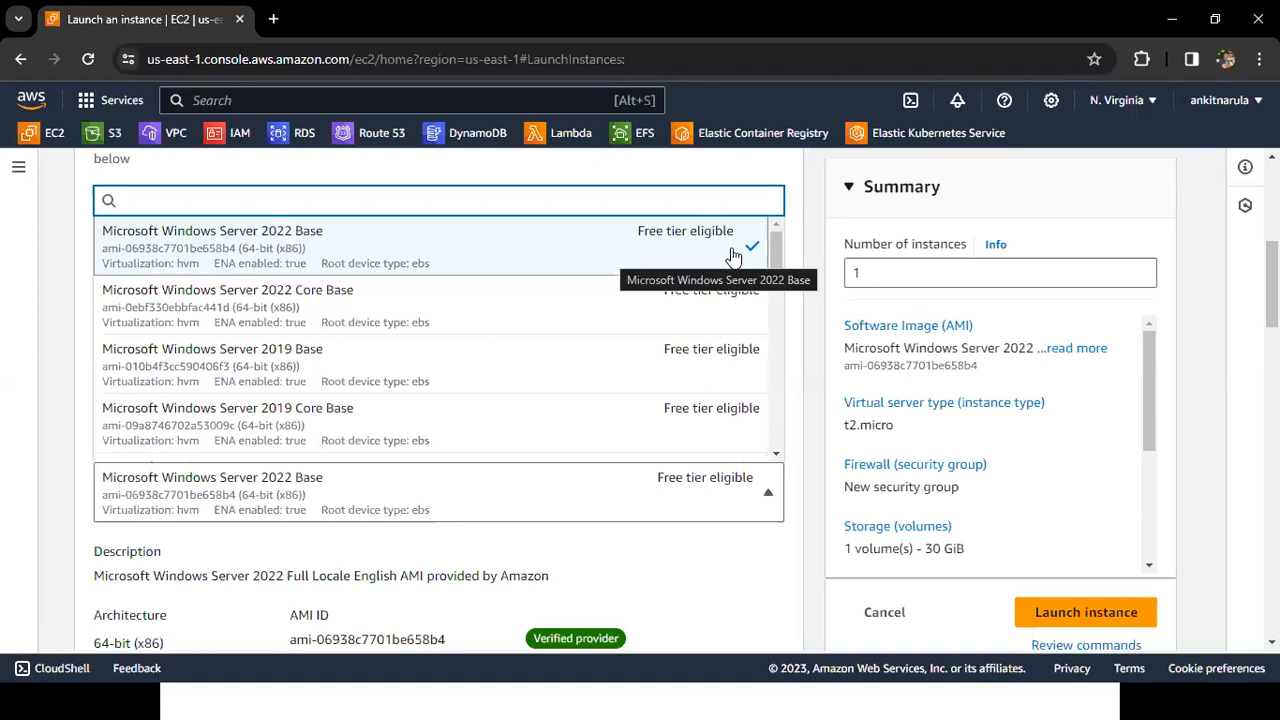
left_click(815, 316)
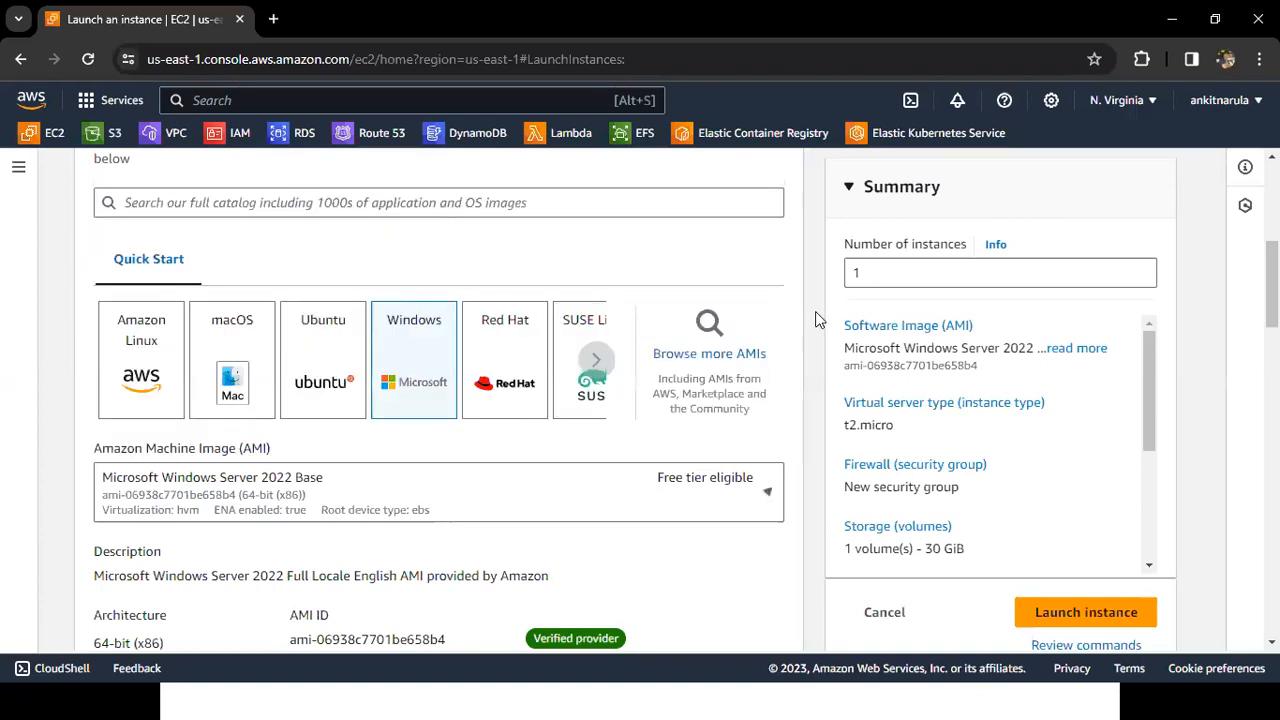
Examine the t2.micro instance type's vCPU, memory and free tier eligibility, marking them up temporarily on screen.
scroll(815, 311, "down", 1)
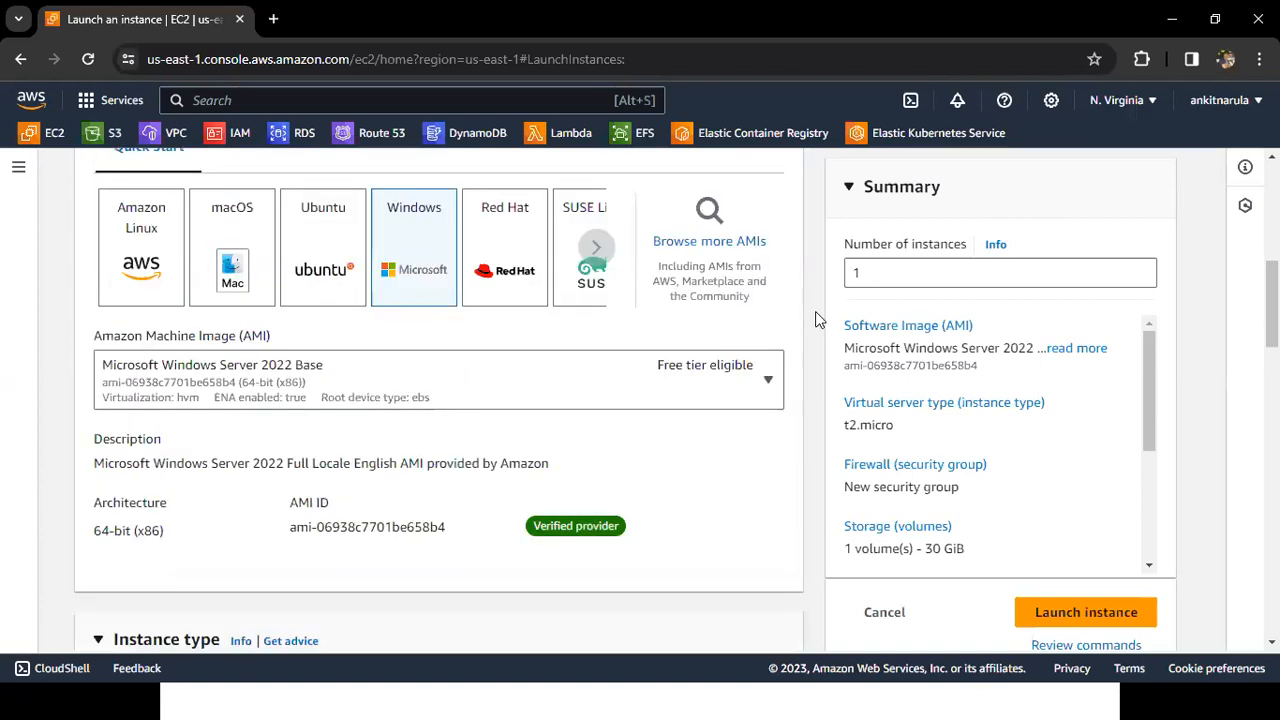
scroll(815, 318, "down", 1)
scroll(815, 318, "down", 1)
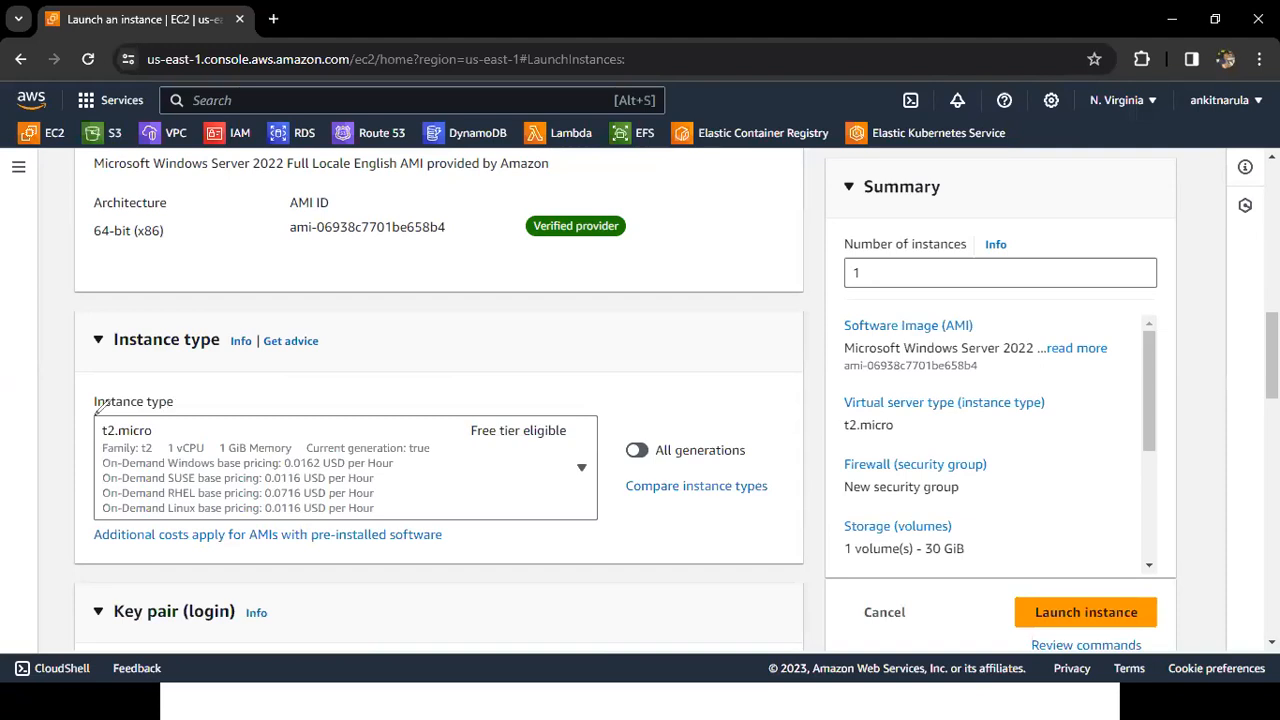
mouse_move(96, 414)
left_mouse_down()
mouse_move(124, 446)
mouse_move(156, 414)
left_mouse_up()
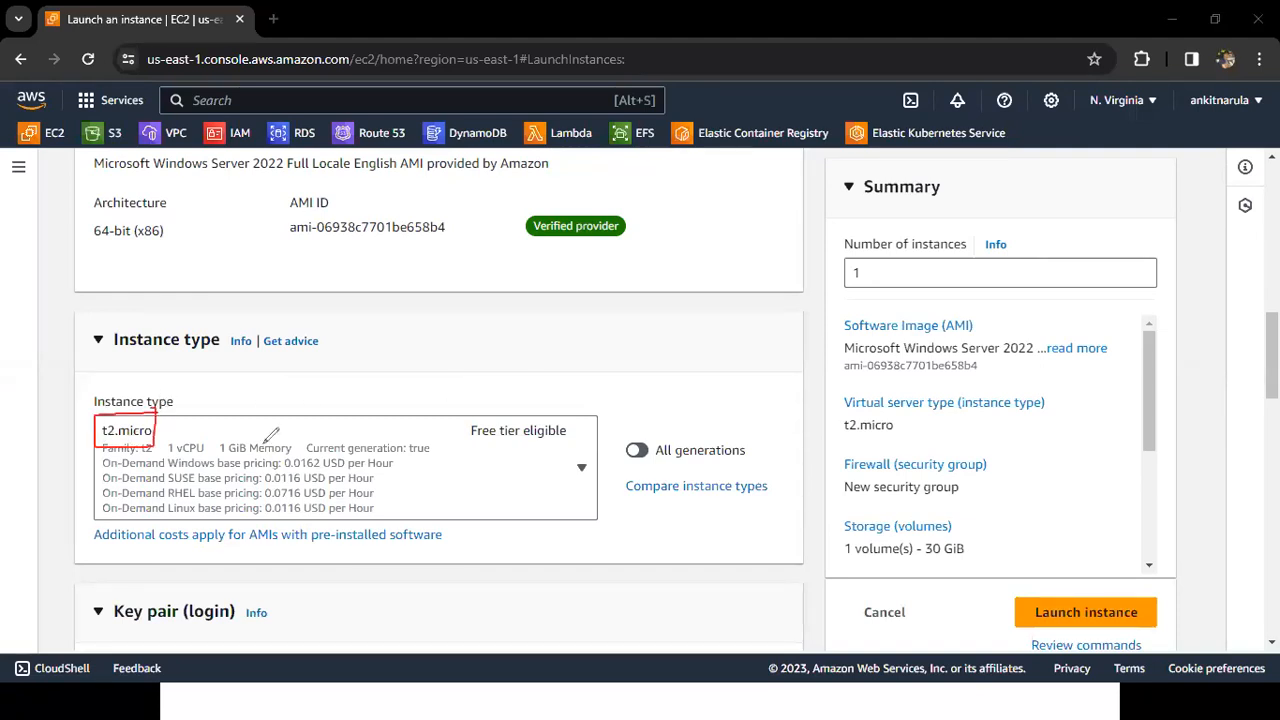
left_click_drag(170, 457, 292, 457)
left_click_drag(472, 421, 576, 450)
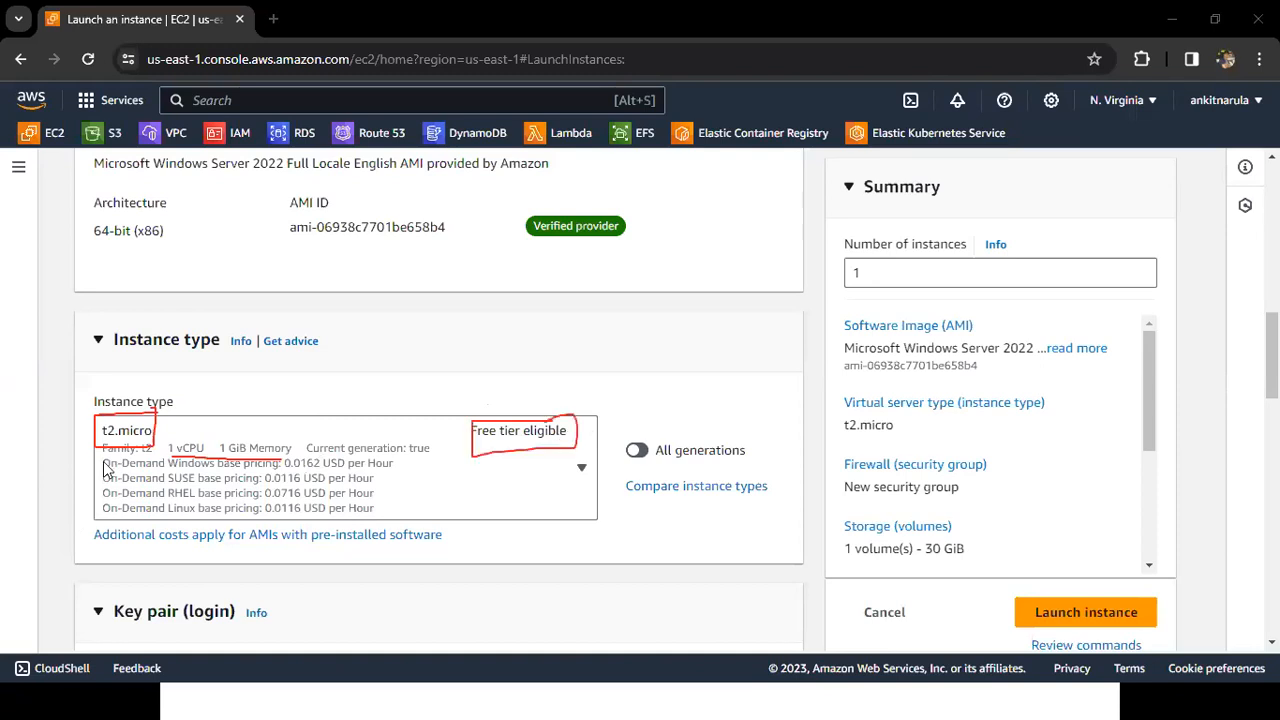
key("Escape")
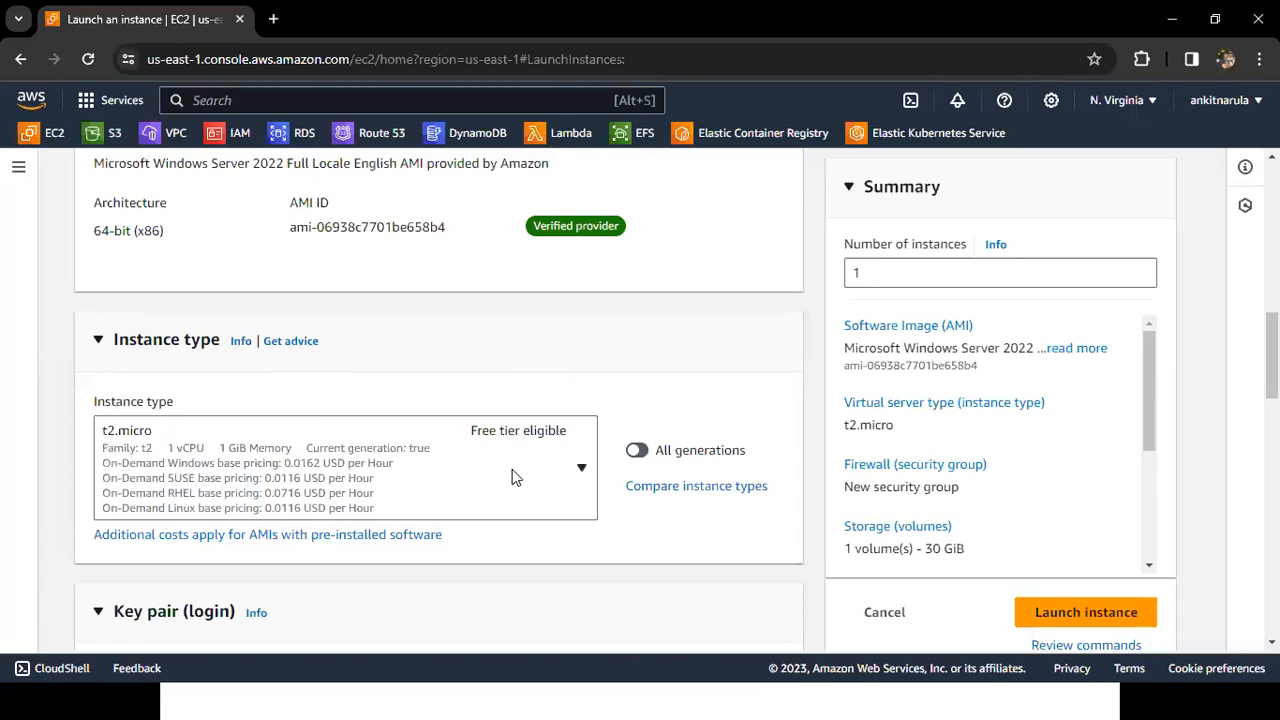
Browse the available instance types with their vCPU, memory and hourly pricing, keeping t2.micro as the instance type.
left_click(582, 464)
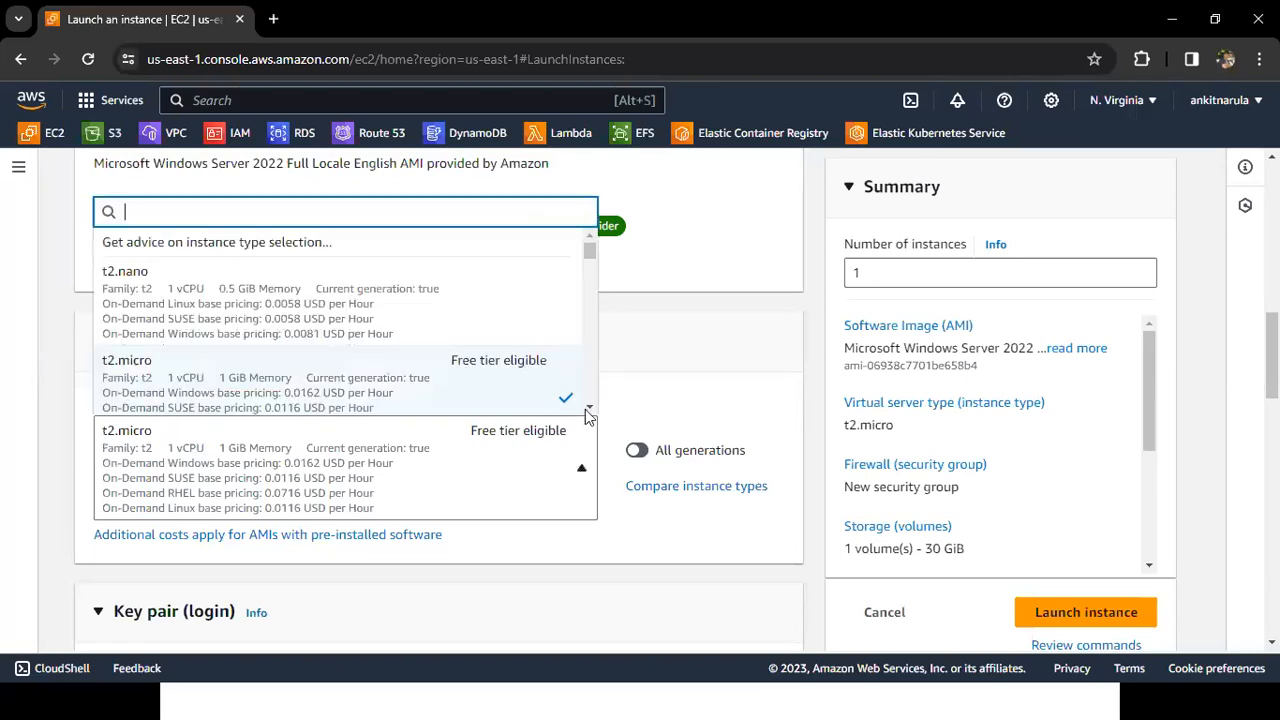
left_click(590, 410)
left_click(590, 410)
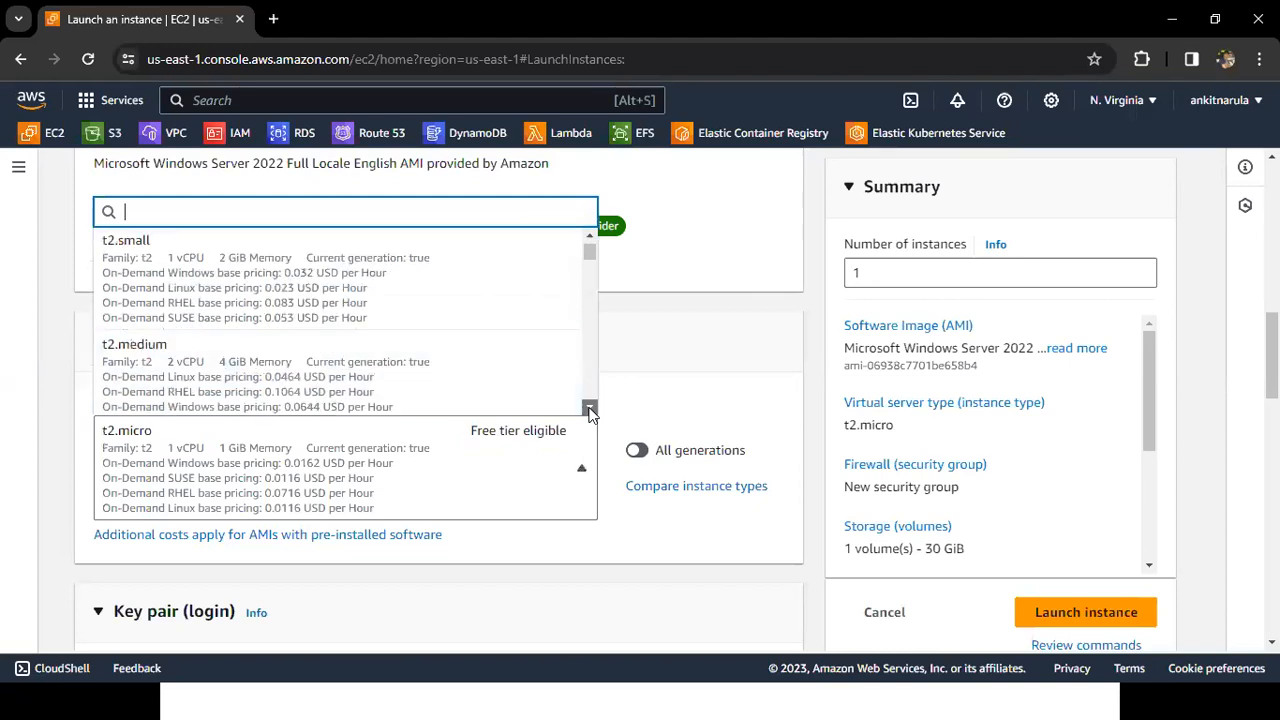
left_click(590, 410)
left_click(590, 410)
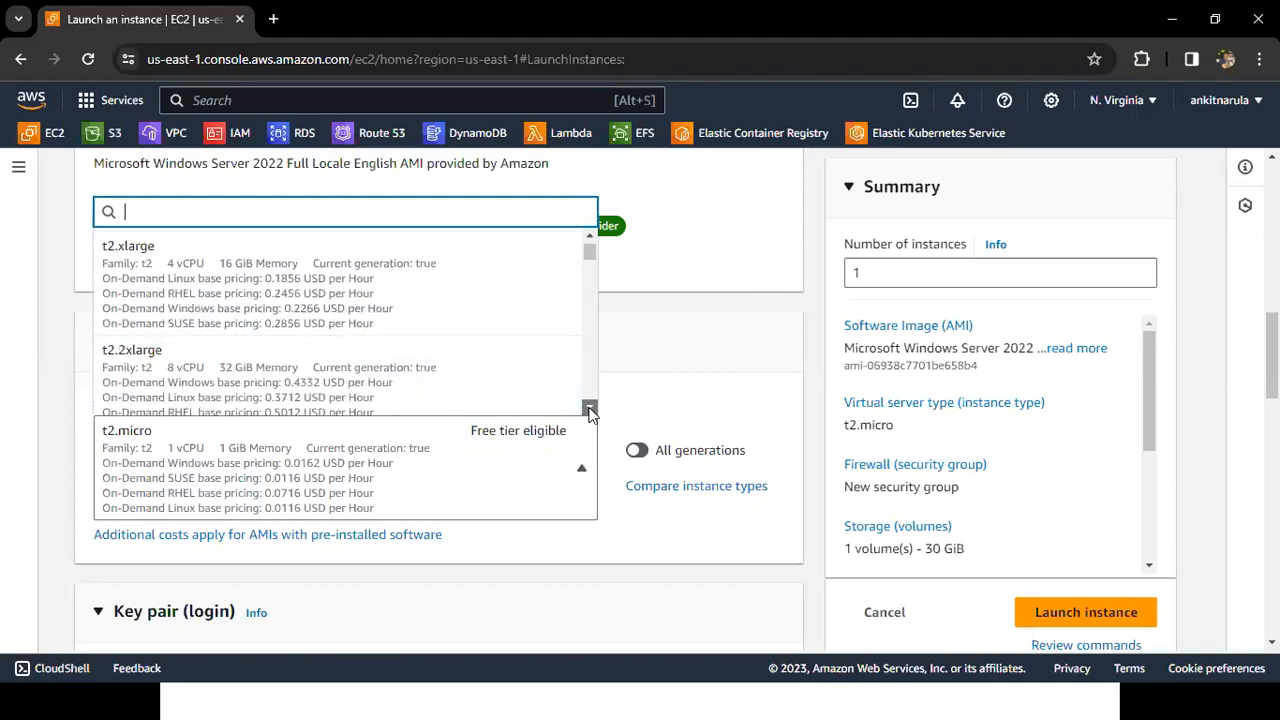
left_click(590, 410)
scroll(594, 376, "down", 5)
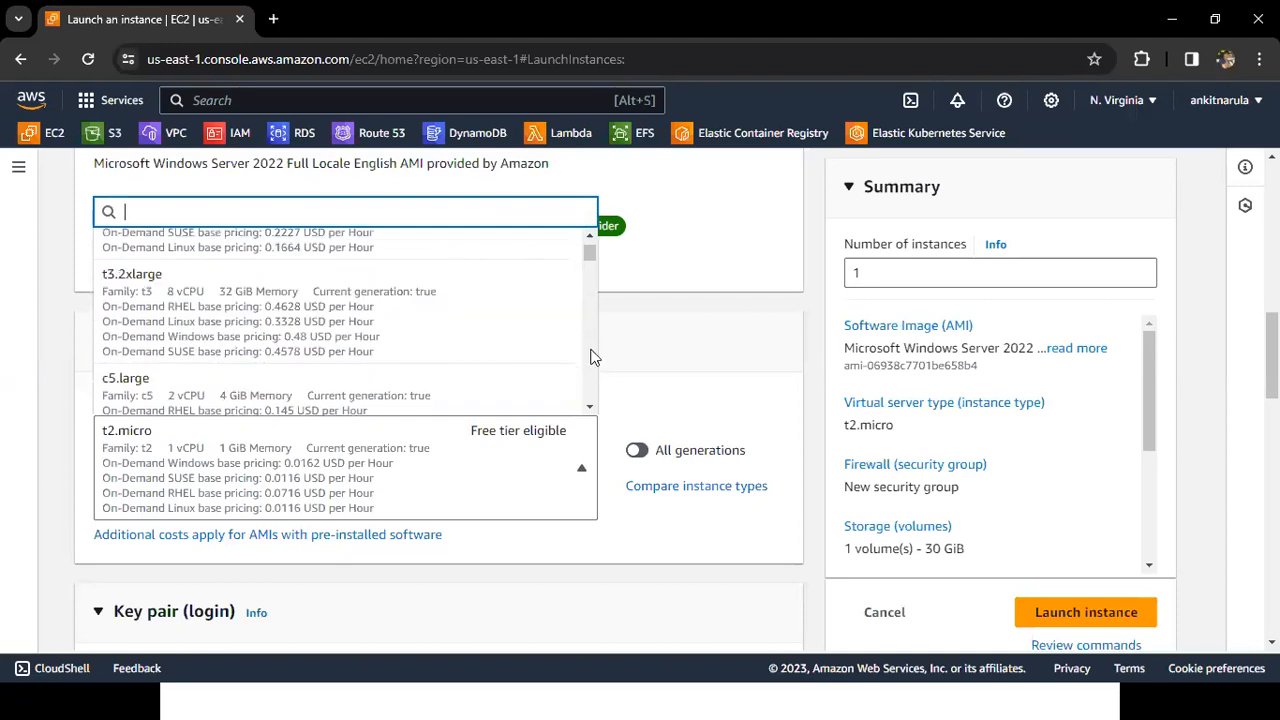
scroll(590, 357, "down", 1)
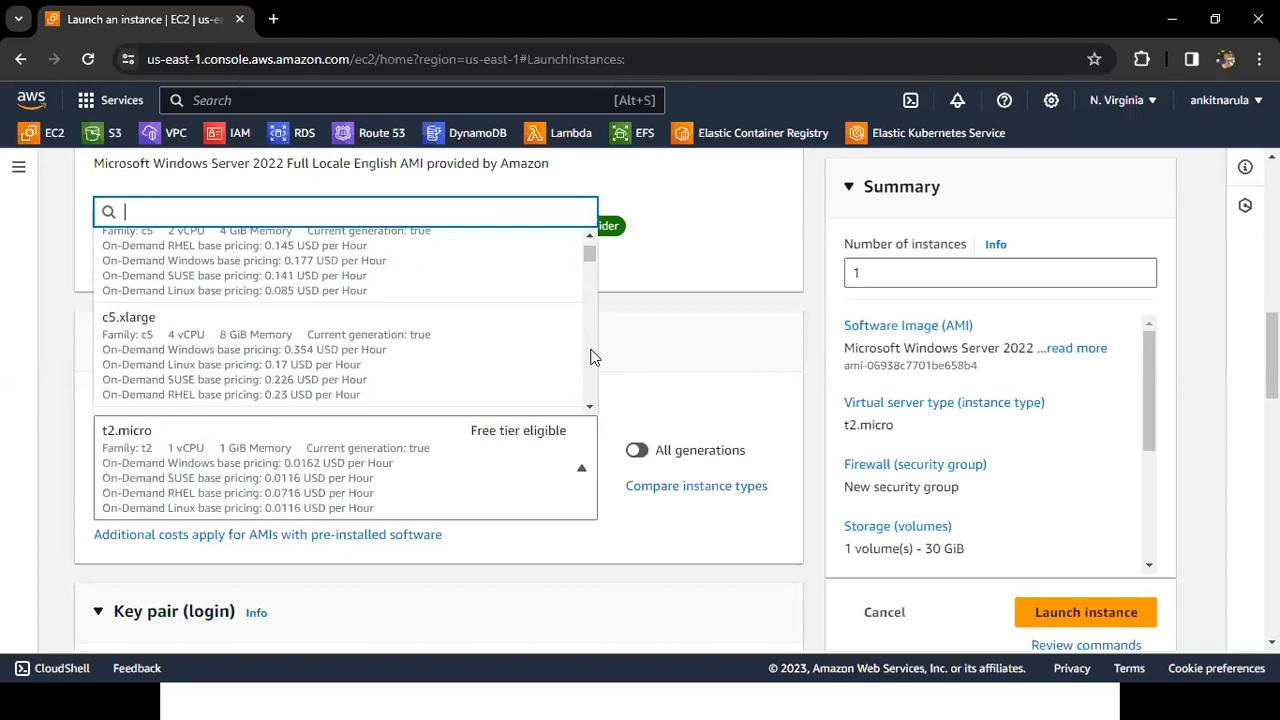
scroll(590, 357, "down", 1)
scroll(590, 357, "down", 1)
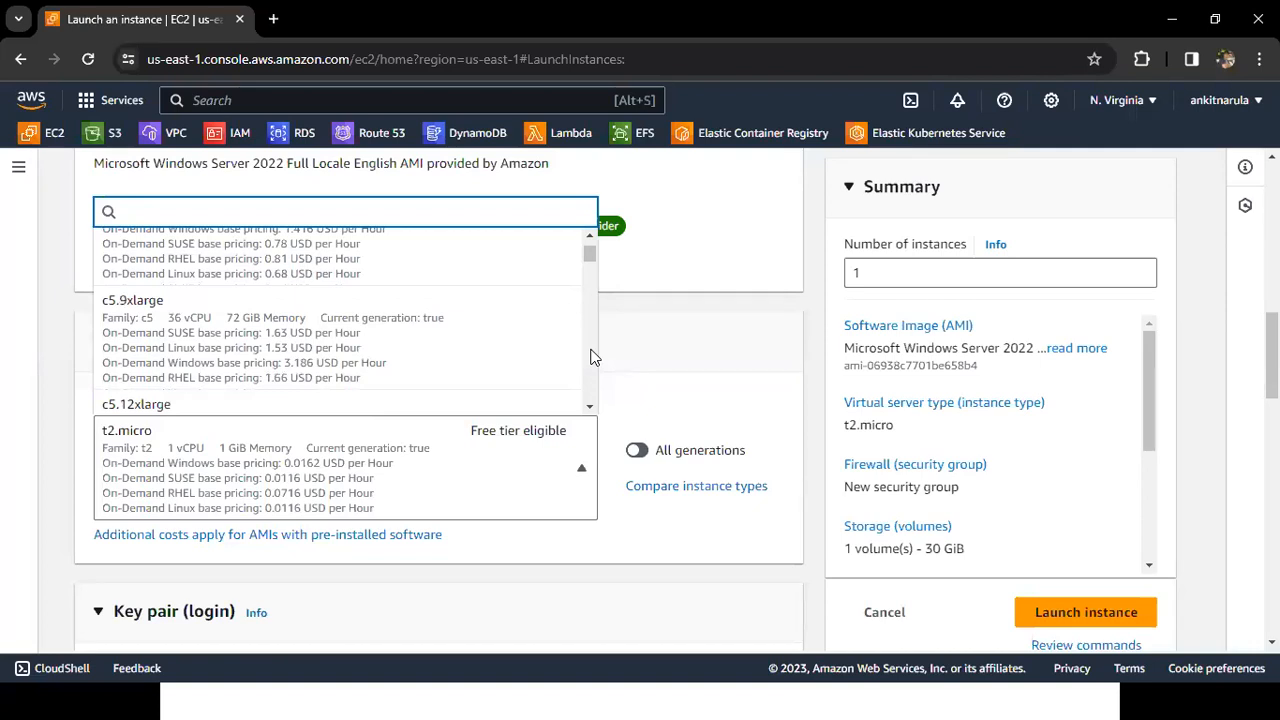
left_click(819, 409)
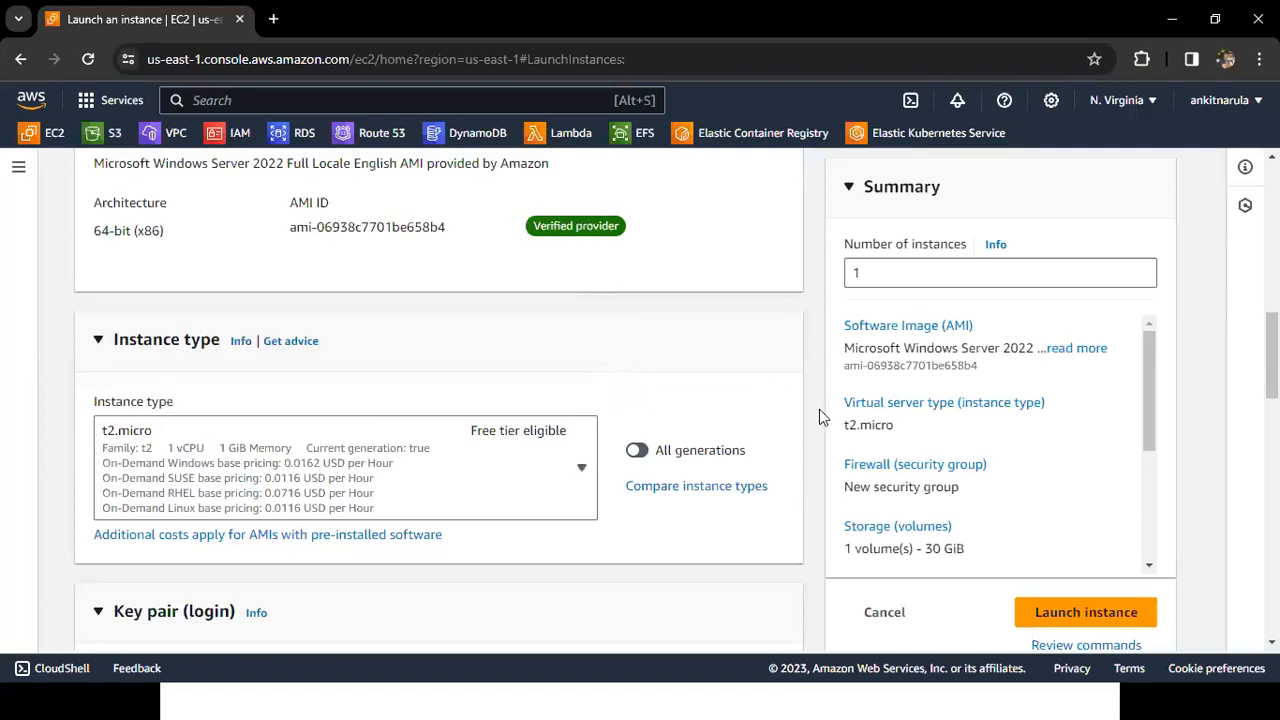
Check which key pair choices are offered for logging in to the instance, leaving the key pair name unselected.
scroll(819, 409, "down", 2)
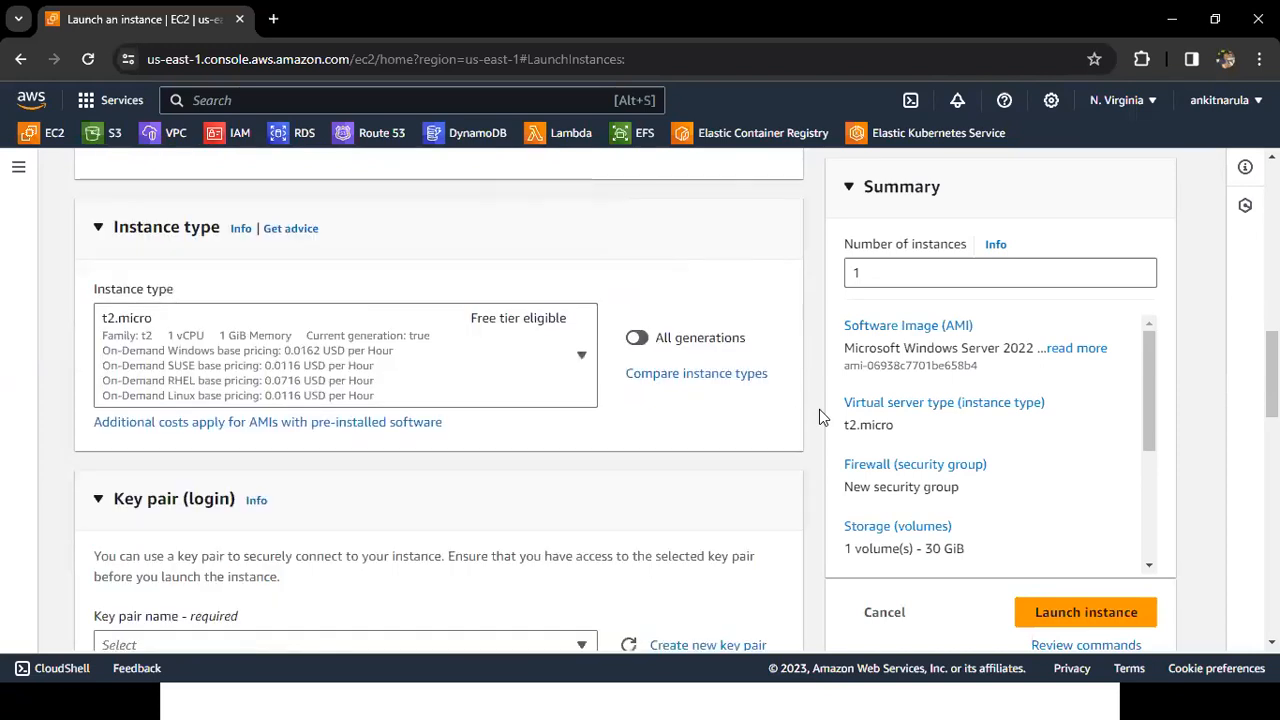
scroll(819, 409, "down", 3)
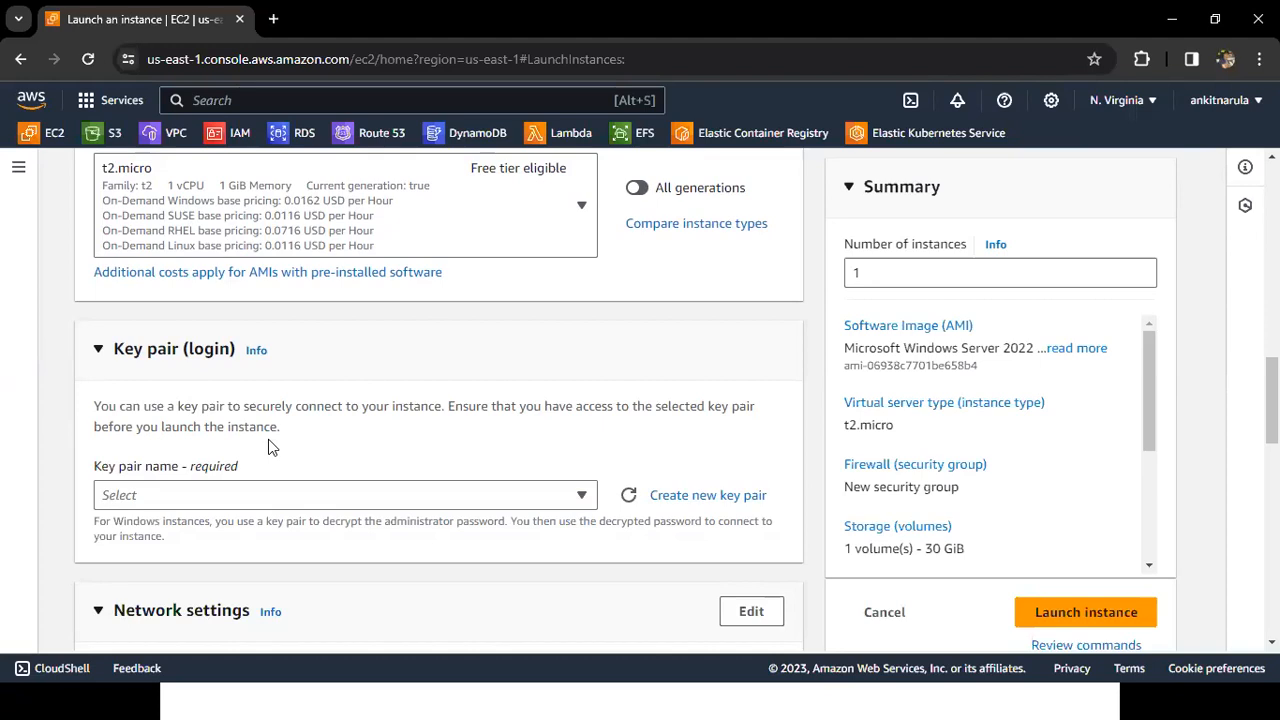
left_click(484, 505)
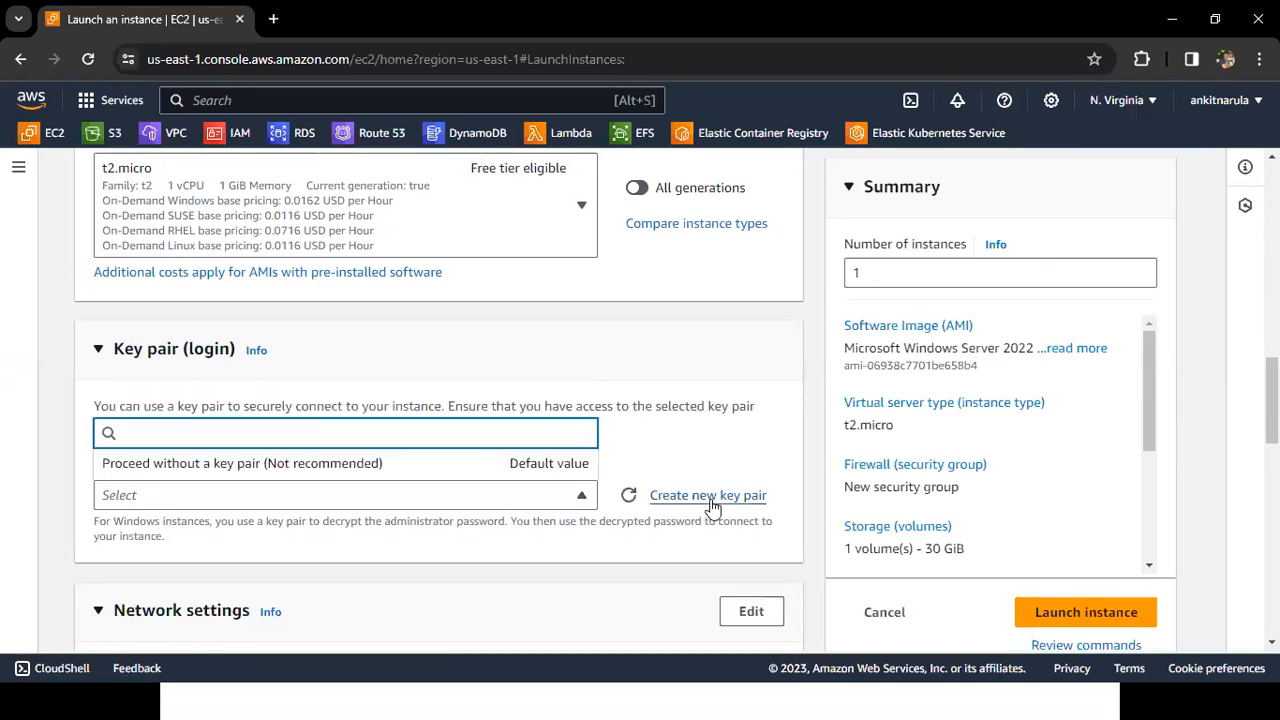
left_click(821, 515)
Open Notepad and write the note "public key & private key" in a blank document.
key("super")
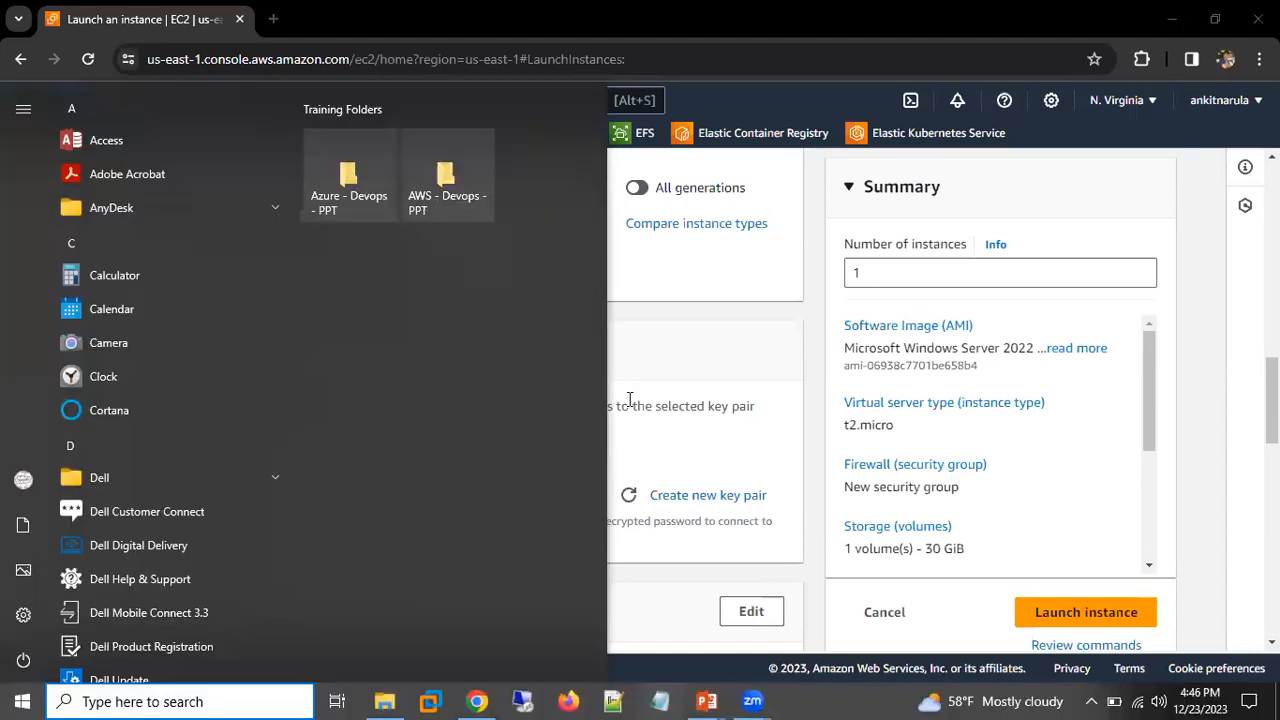
type("notepad")
key("Return")
type("p")
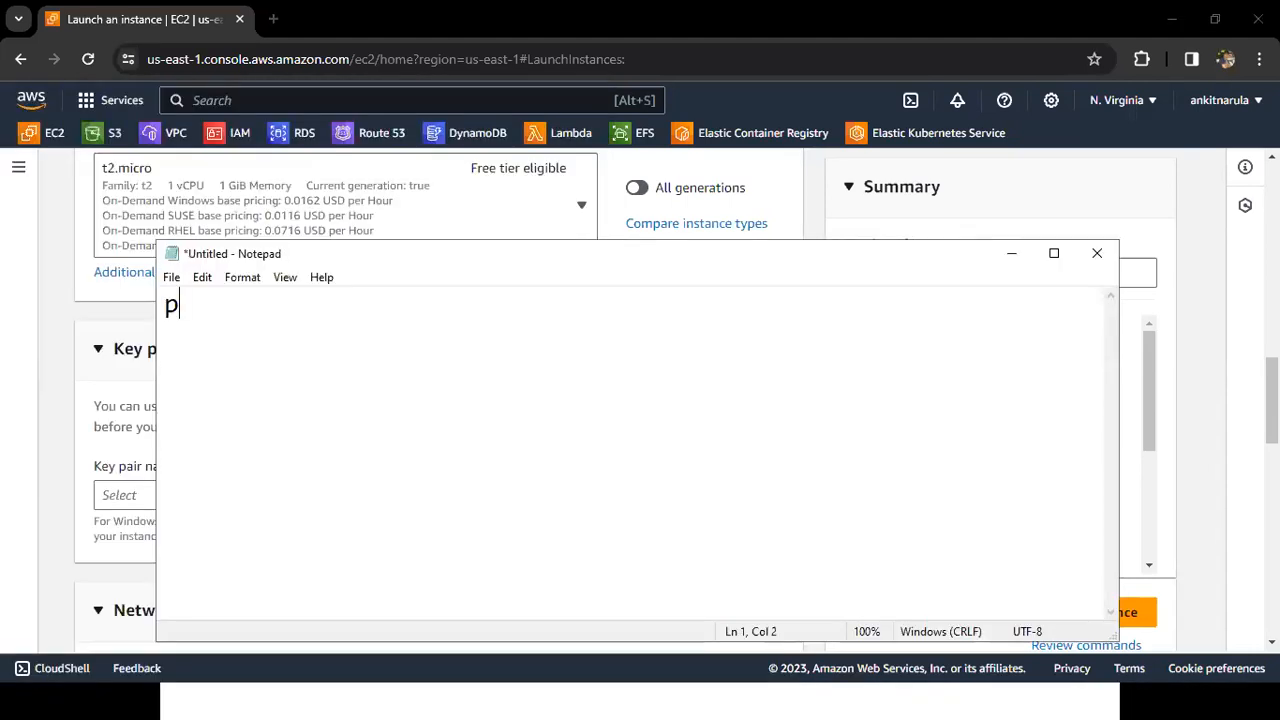
type("ublic key ")
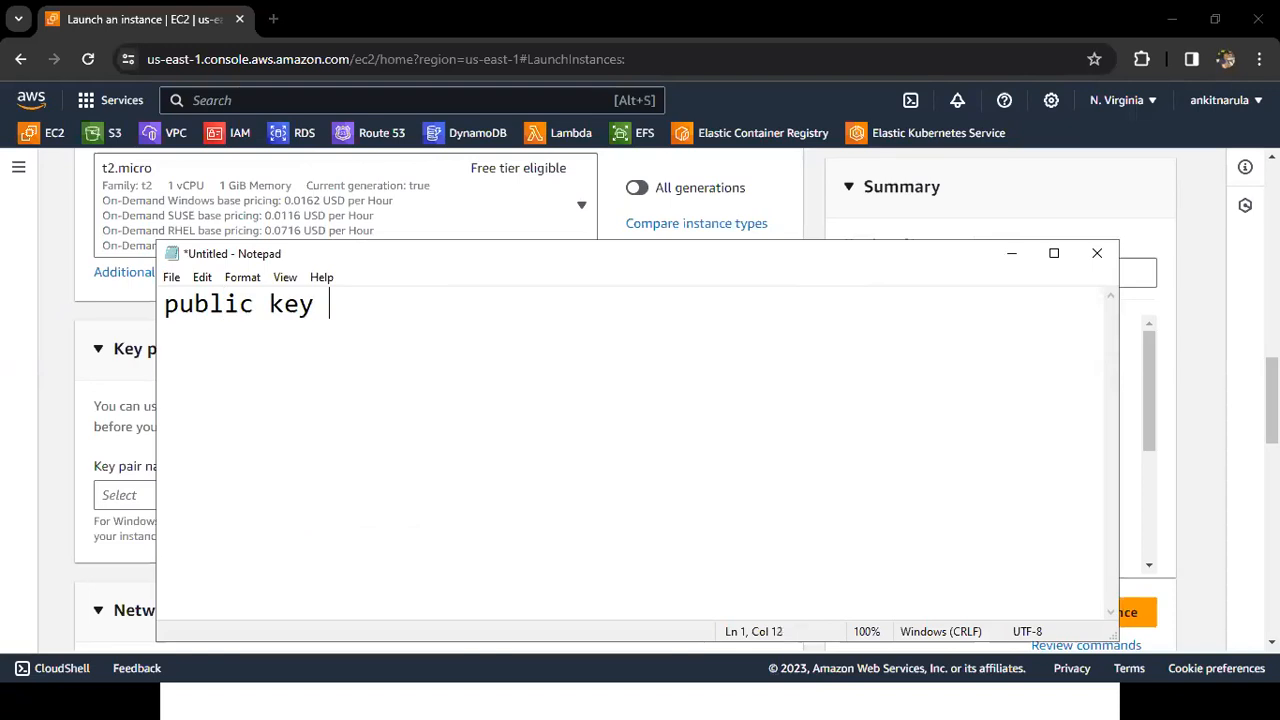
type("& priv")
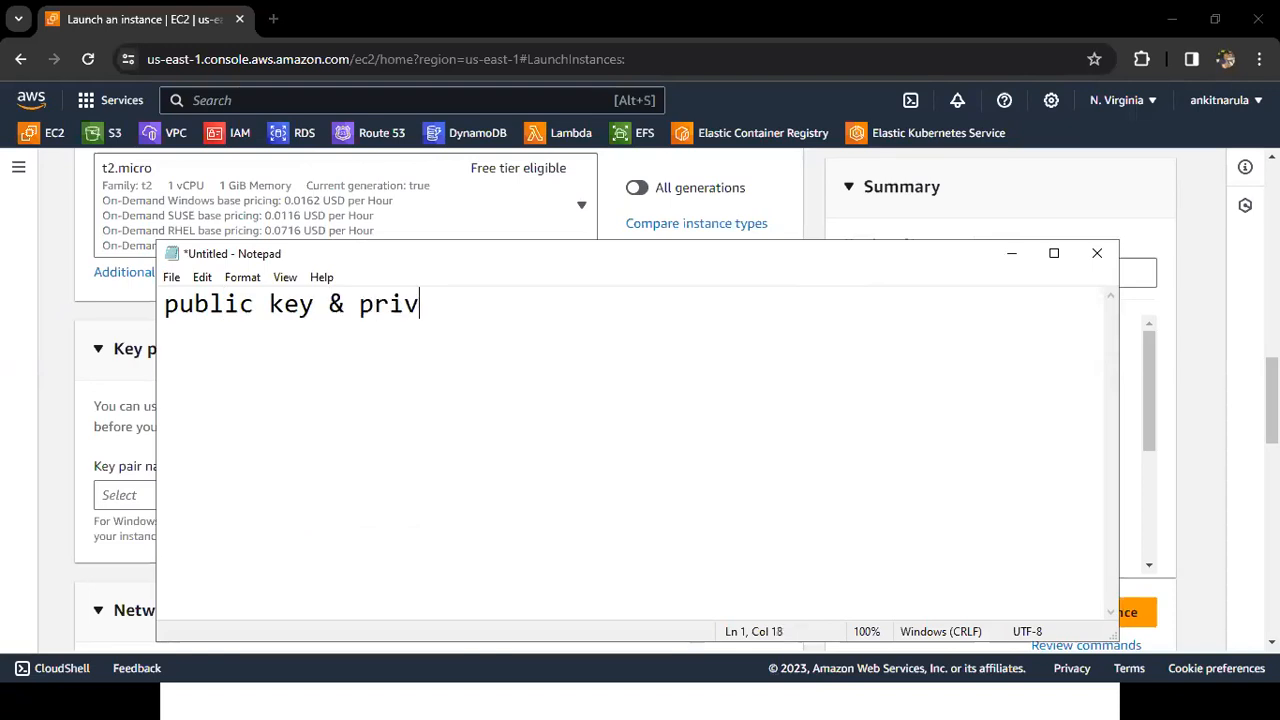
type("ate key")
Highlight the words "private key" in the note, and close Notepad without saving the document.
key("Left")
key("Left")
key("Left")
key("Left")
key("Left")
key("Left")
key("Left")
key("Left")
key("Left")
key("Left")
key("Left")
key("Left")
key("Left")
key("Left")
key("Left")
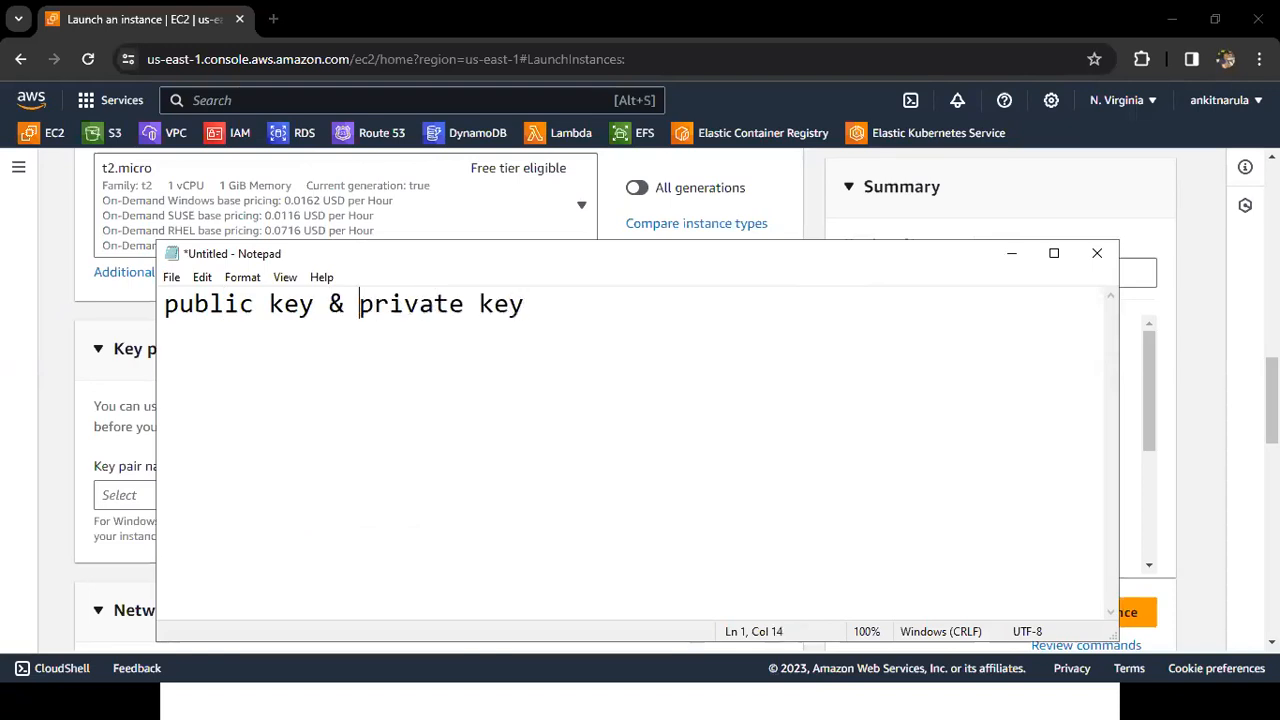
key("Right")
key("shift+Home")
key("Right")
key("Right")
key("Right")
key("Right")
key("shift+End")
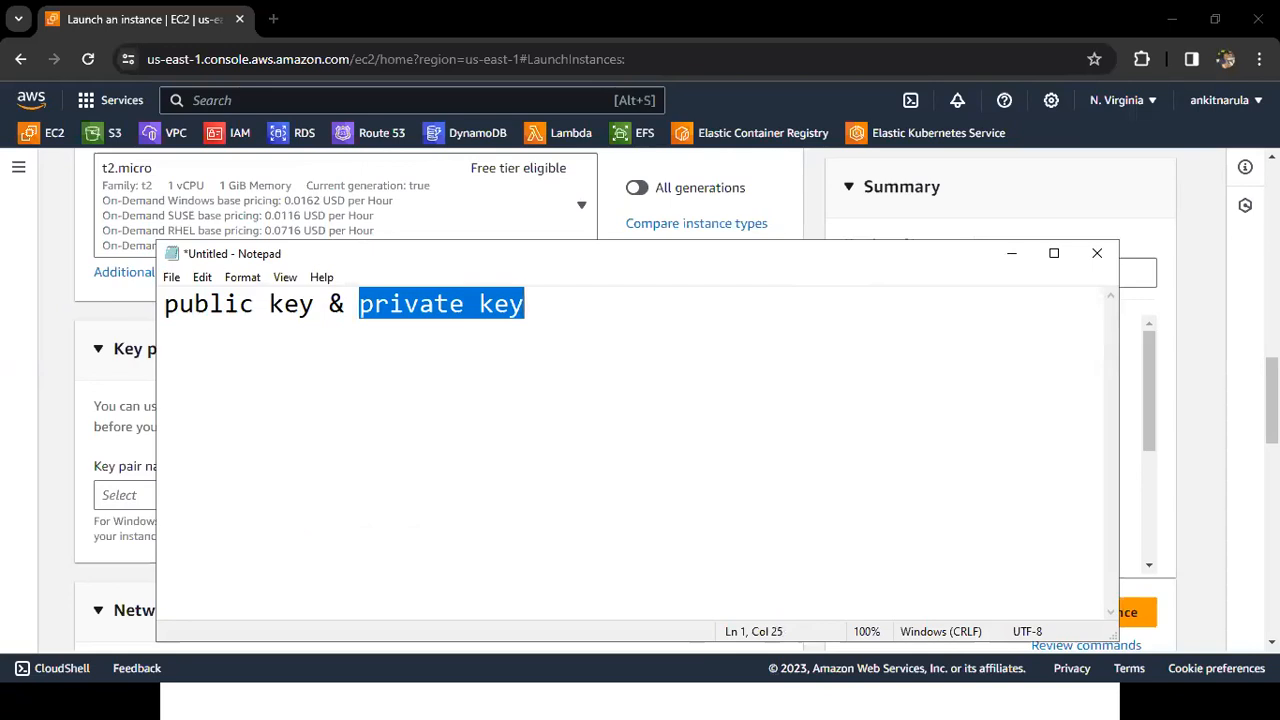
key("End")
key("ctrl+shift+Left")
key("ctrl+shift+Left")
left_click(1097, 254)
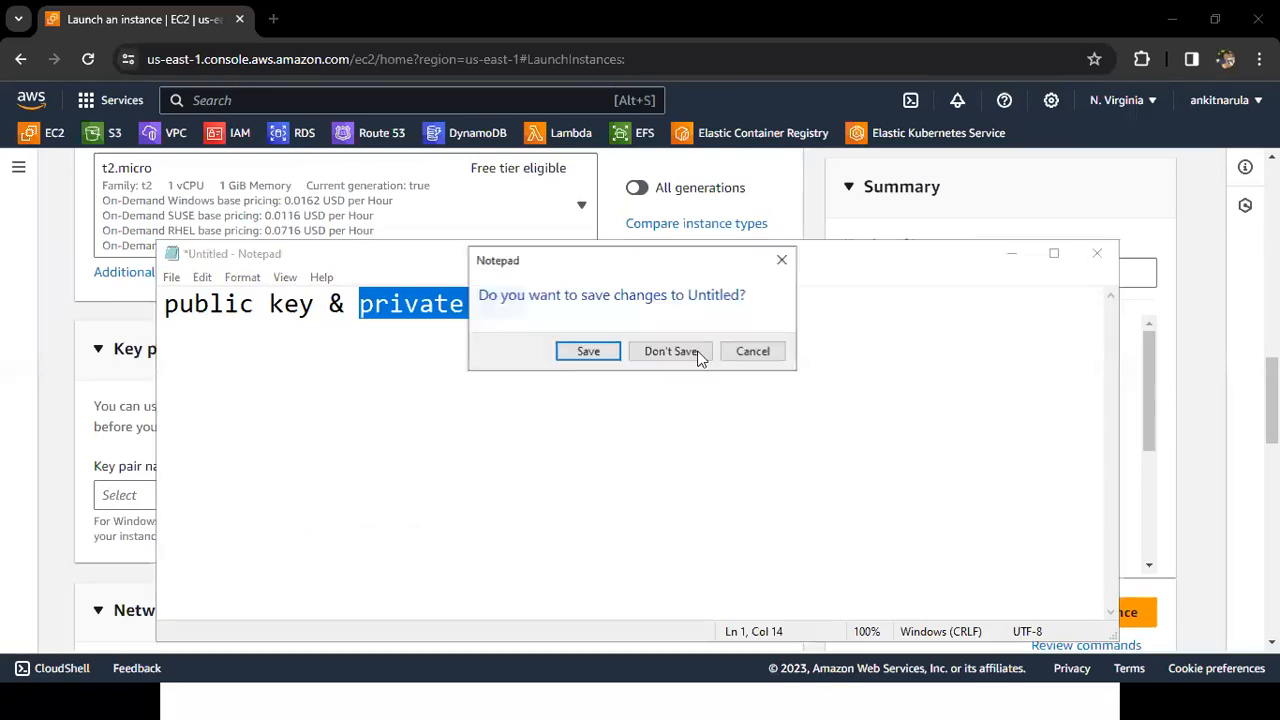
left_click(700, 357)
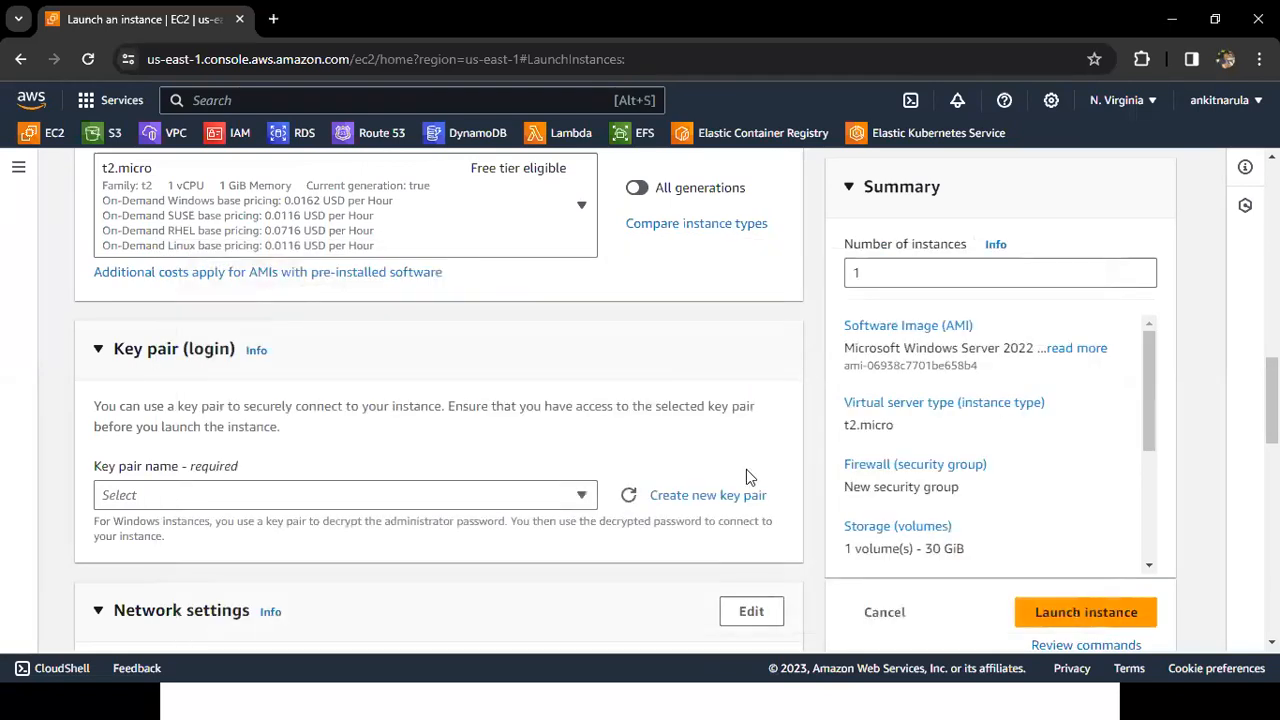
Start creating a new key pair for the instance in the AWS console and name it self-windows-ec2.
left_click(680, 496)
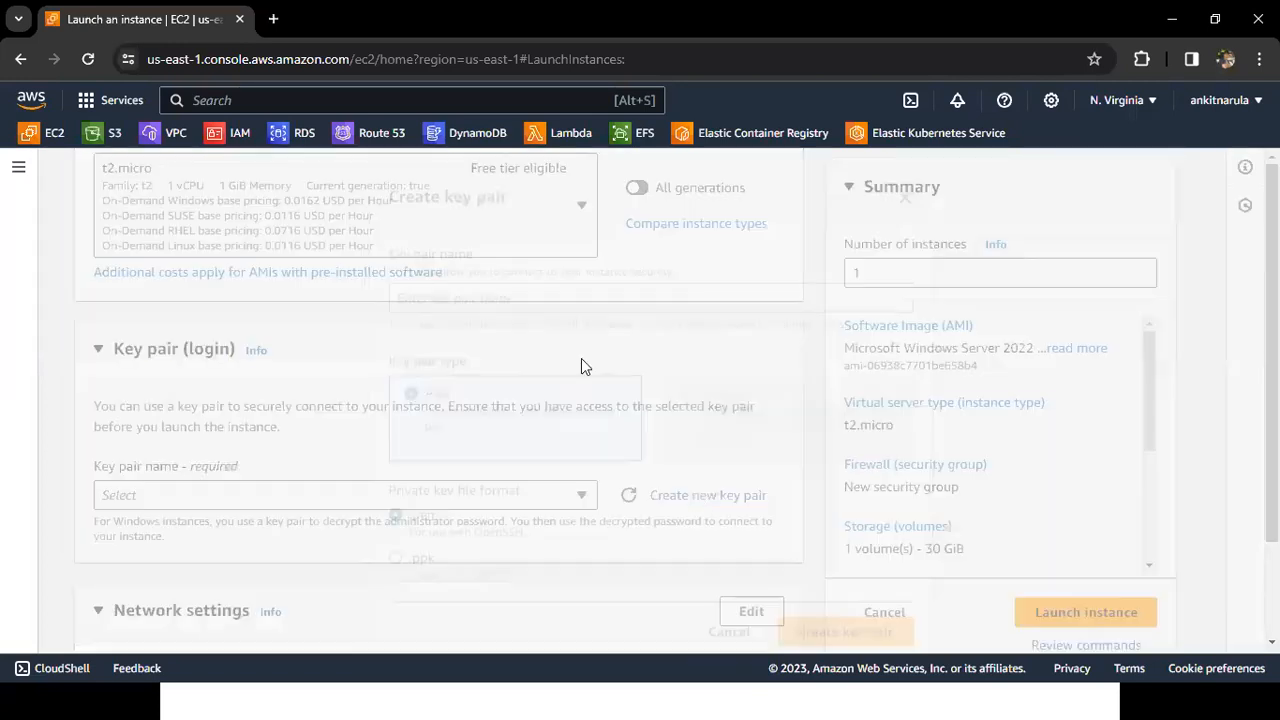
left_click(498, 291)
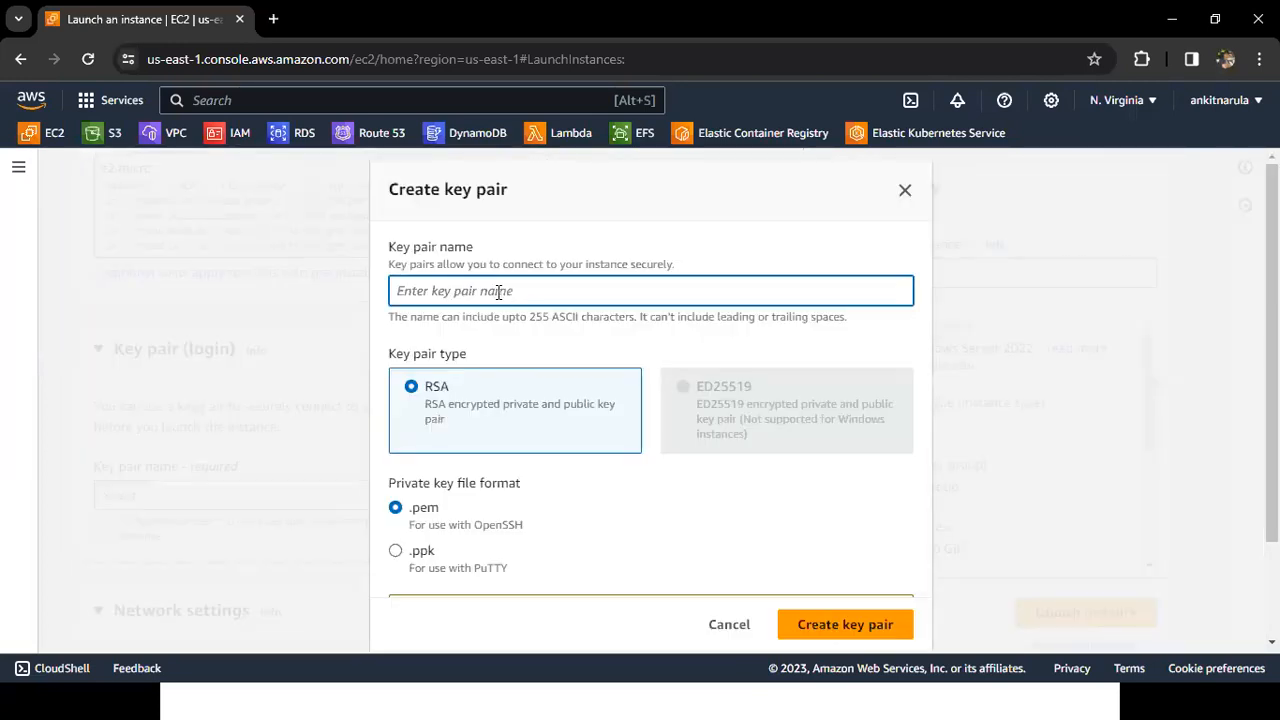
type("self")
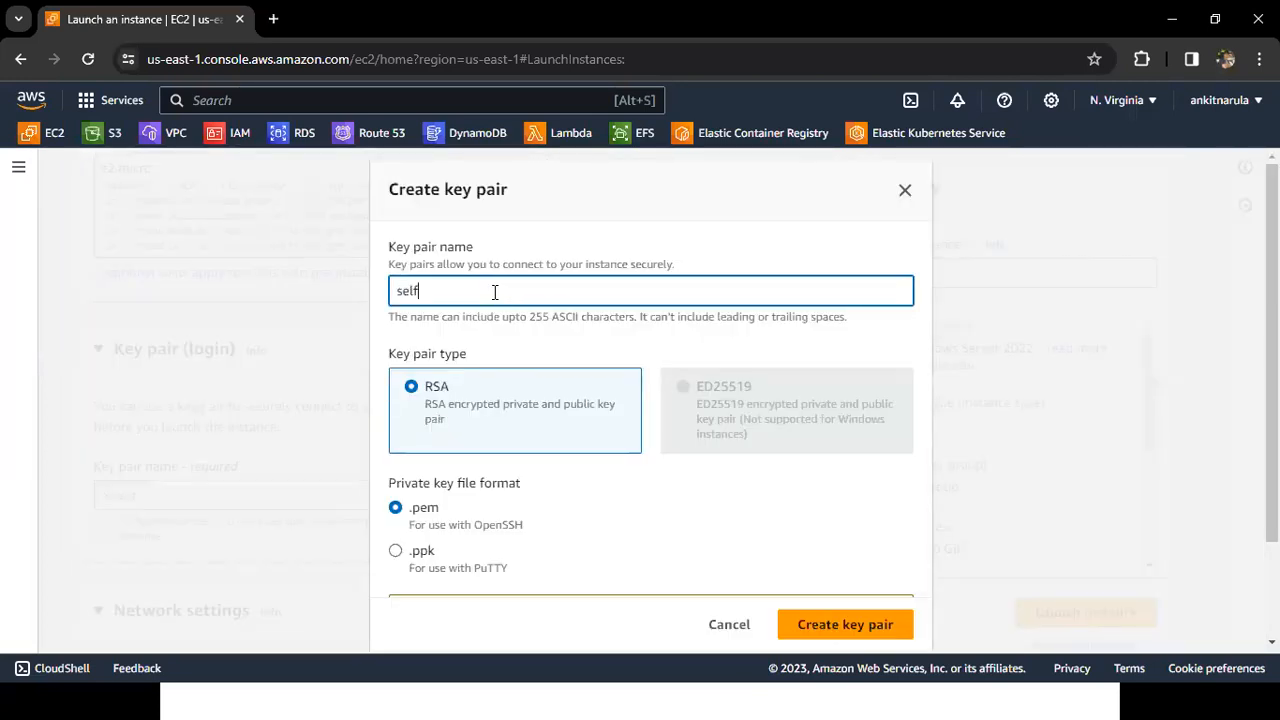
type("-windows-ec2")
Compare the .pem and .ppk private key formats, and create the RSA key pair in .pem format.
left_click(445, 520)
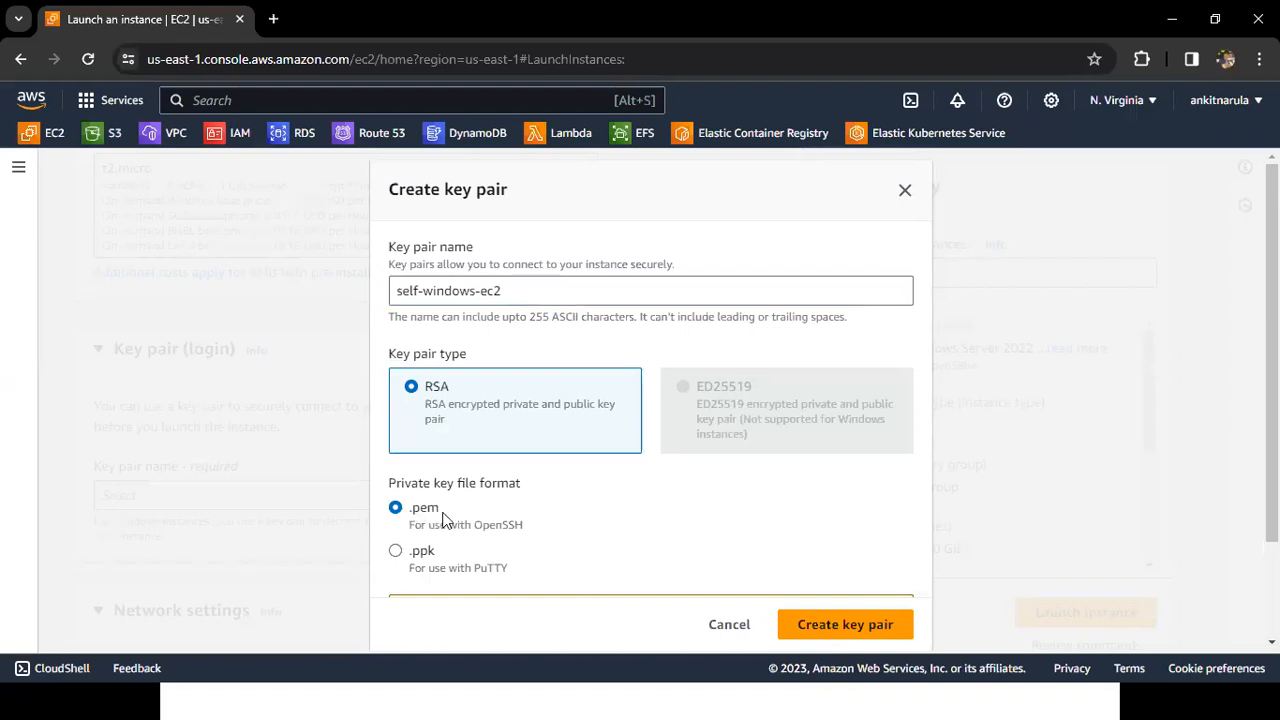
double_click(445, 520)
left_click(416, 568)
left_click_drag(416, 568, 506, 570)
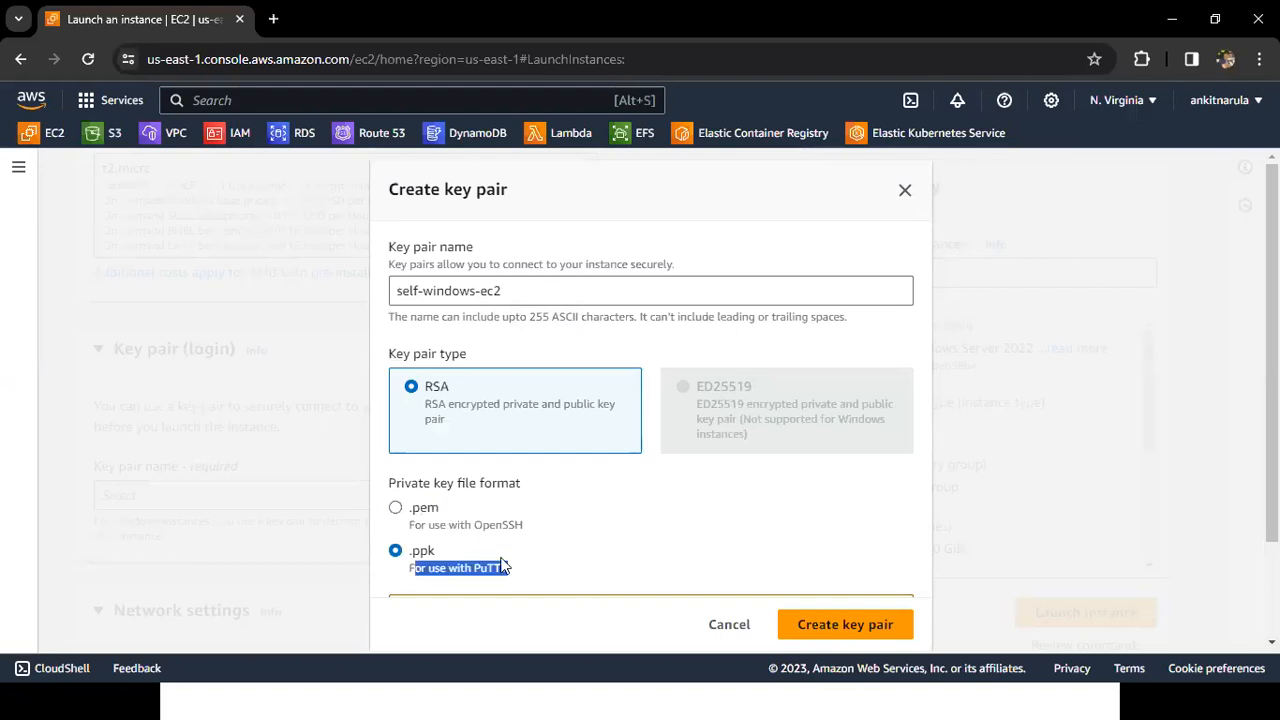
left_click(424, 511)
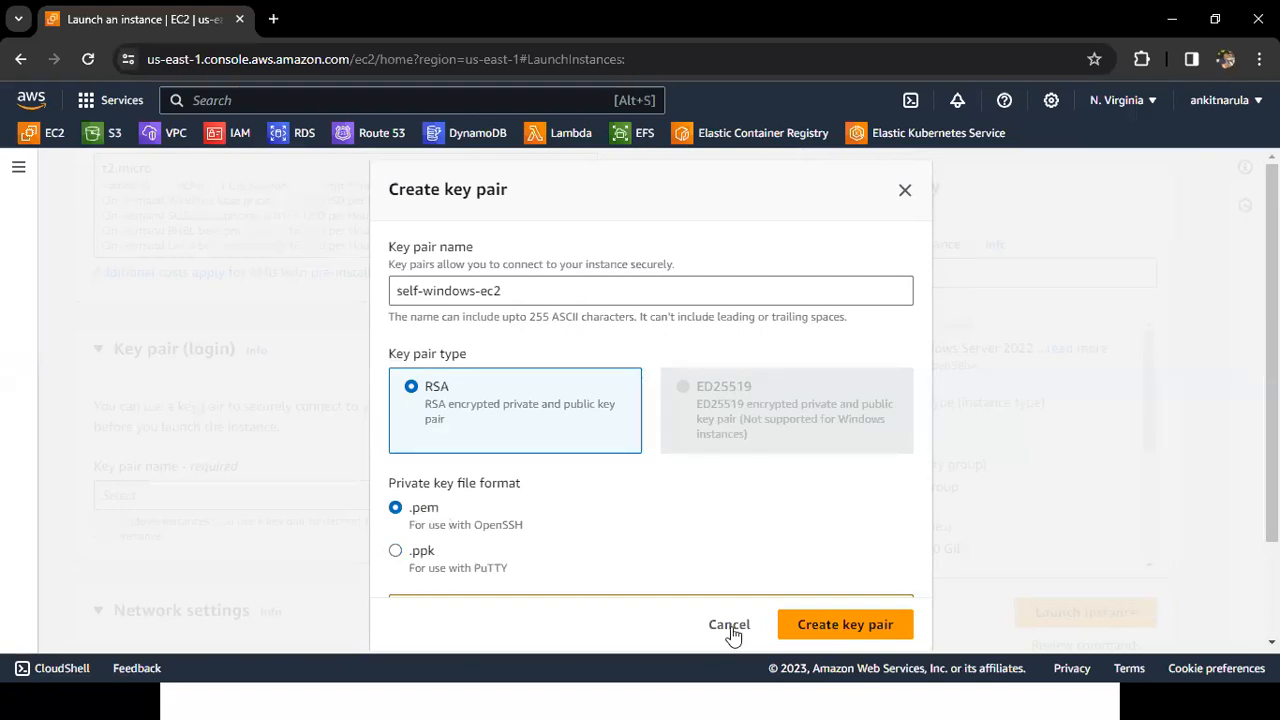
left_click(838, 630)
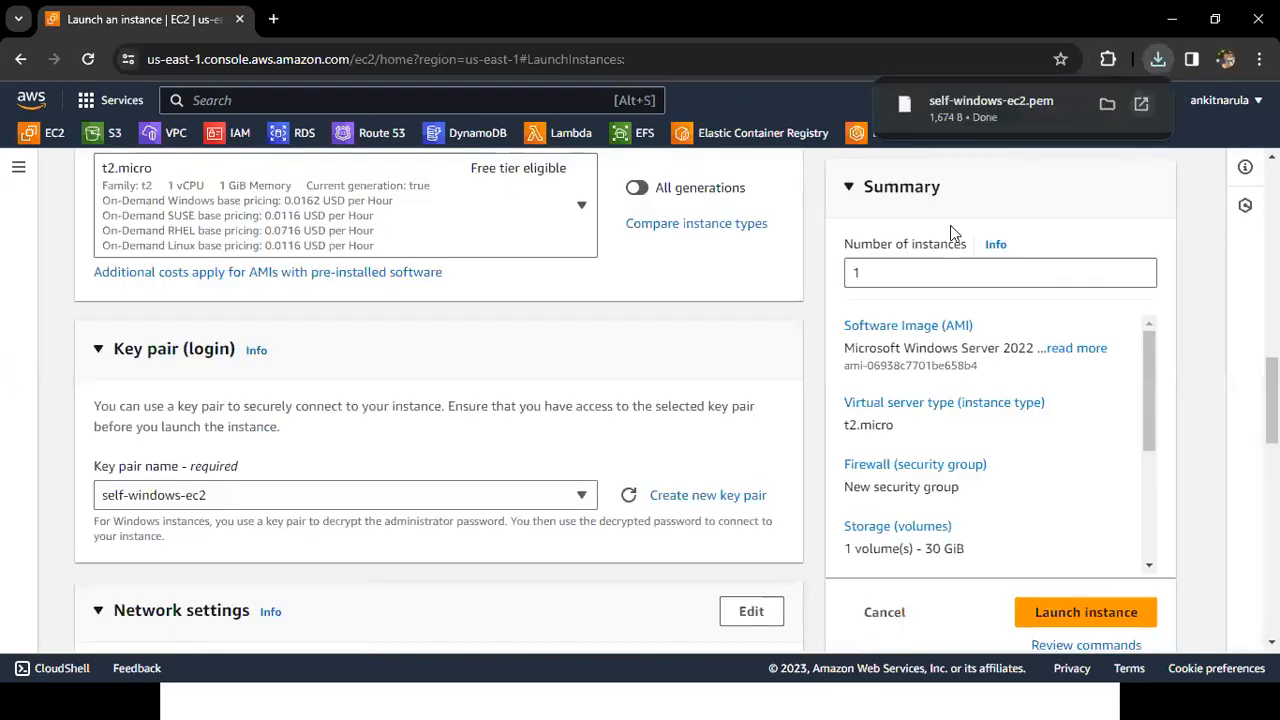
Review the default VPC, subnet preference and auto-assign public IP values in the instance's network settings.
scroll(815, 323, "down", 1)
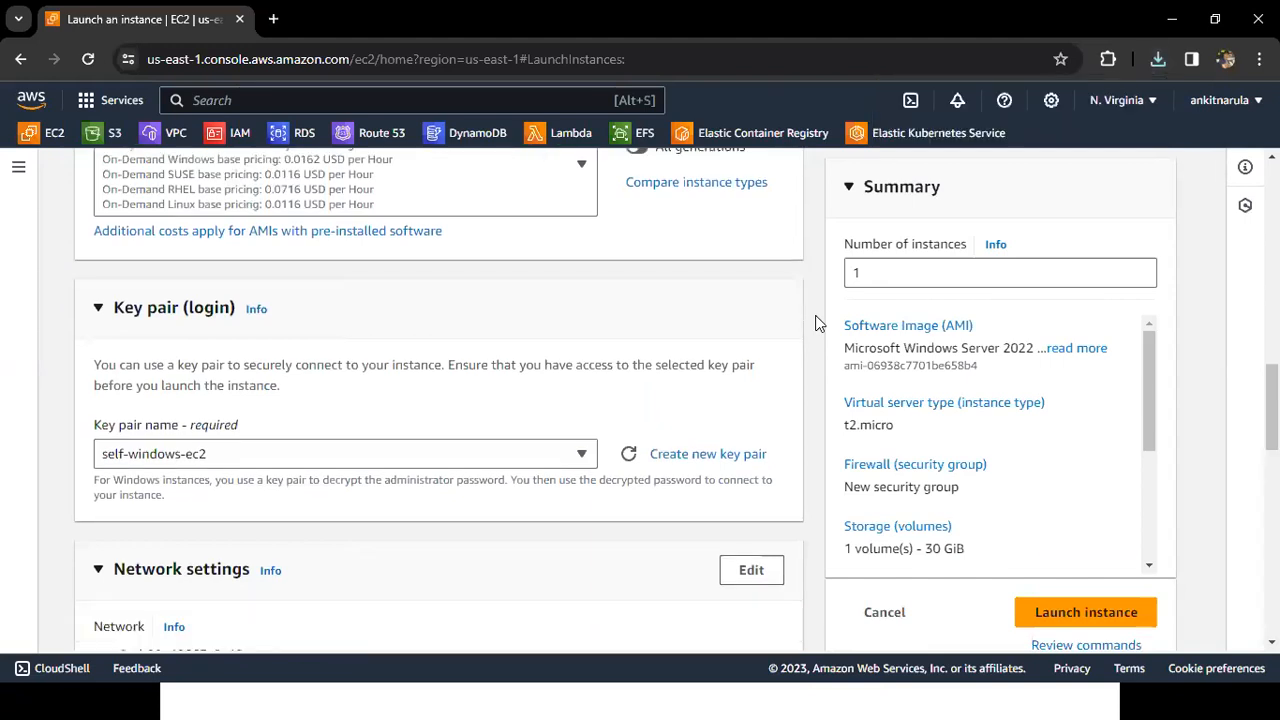
scroll(815, 323, "down", 5)
scroll(437, 316, "down", 3)
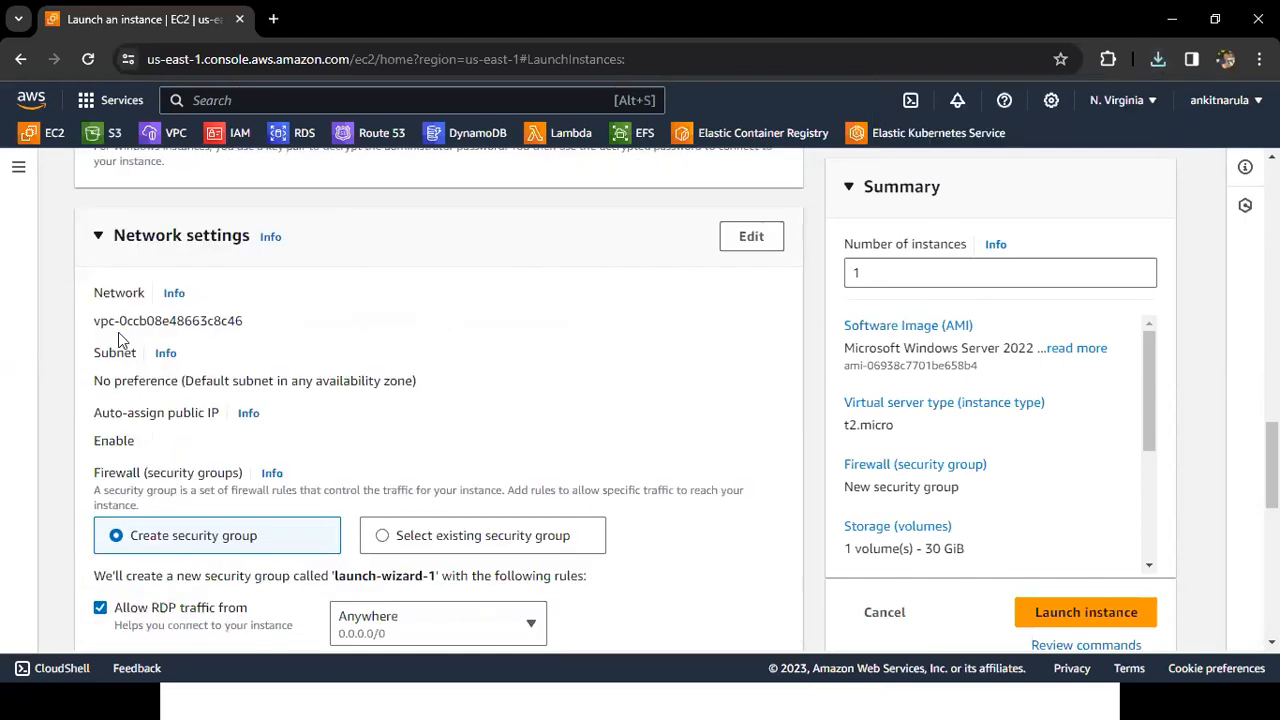
left_click_drag(125, 330, 253, 332)
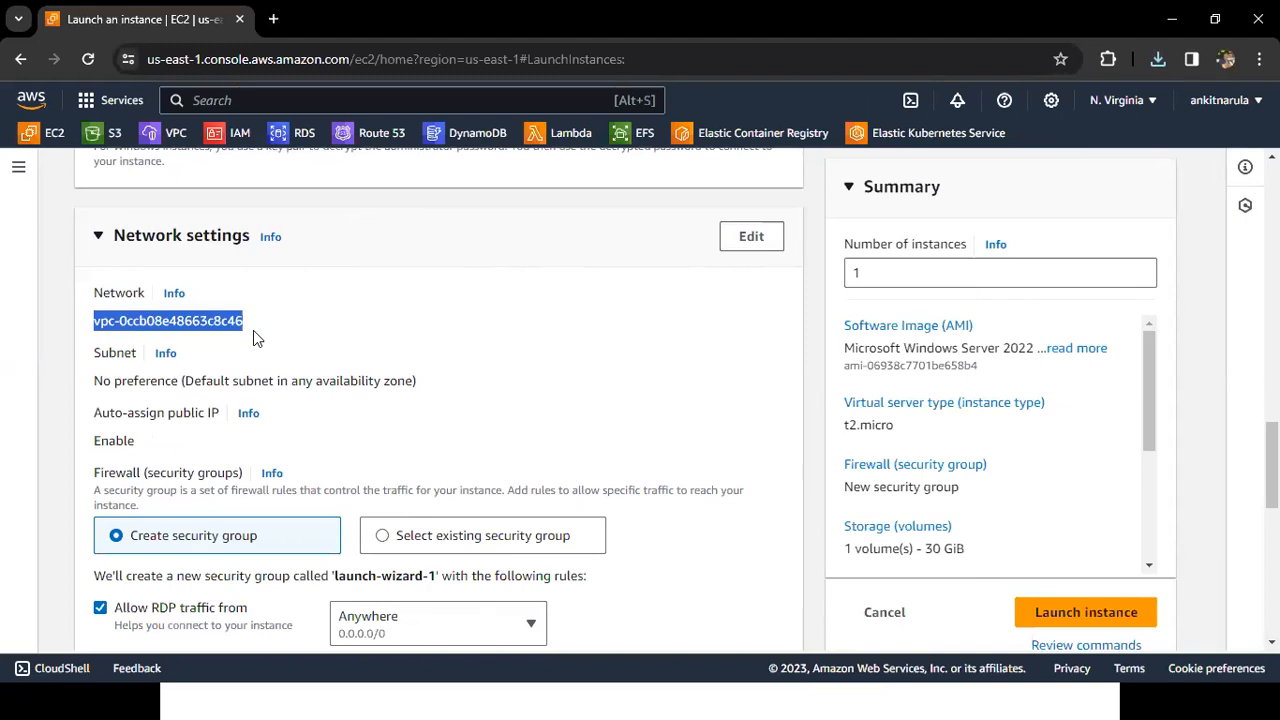
left_click_drag(232, 382, 94, 382)
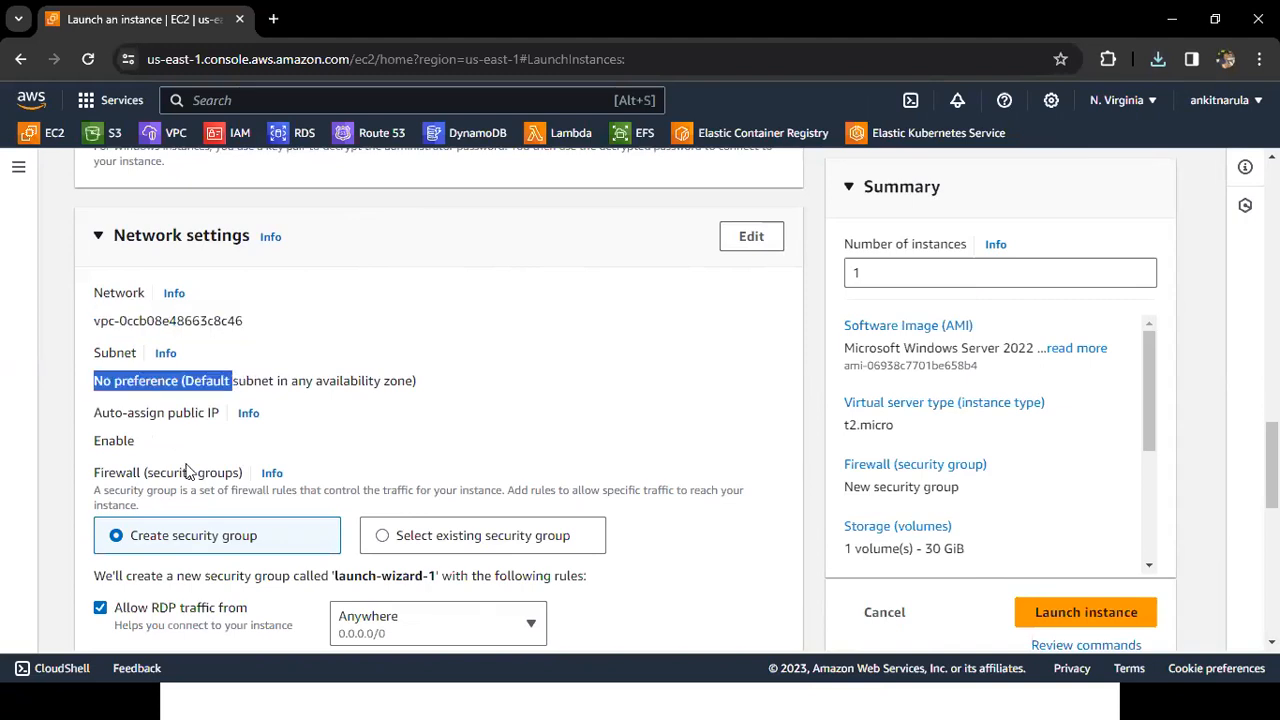
left_click_drag(95, 442, 154, 446)
left_click_drag(101, 319, 147, 423)
left_click(163, 446)
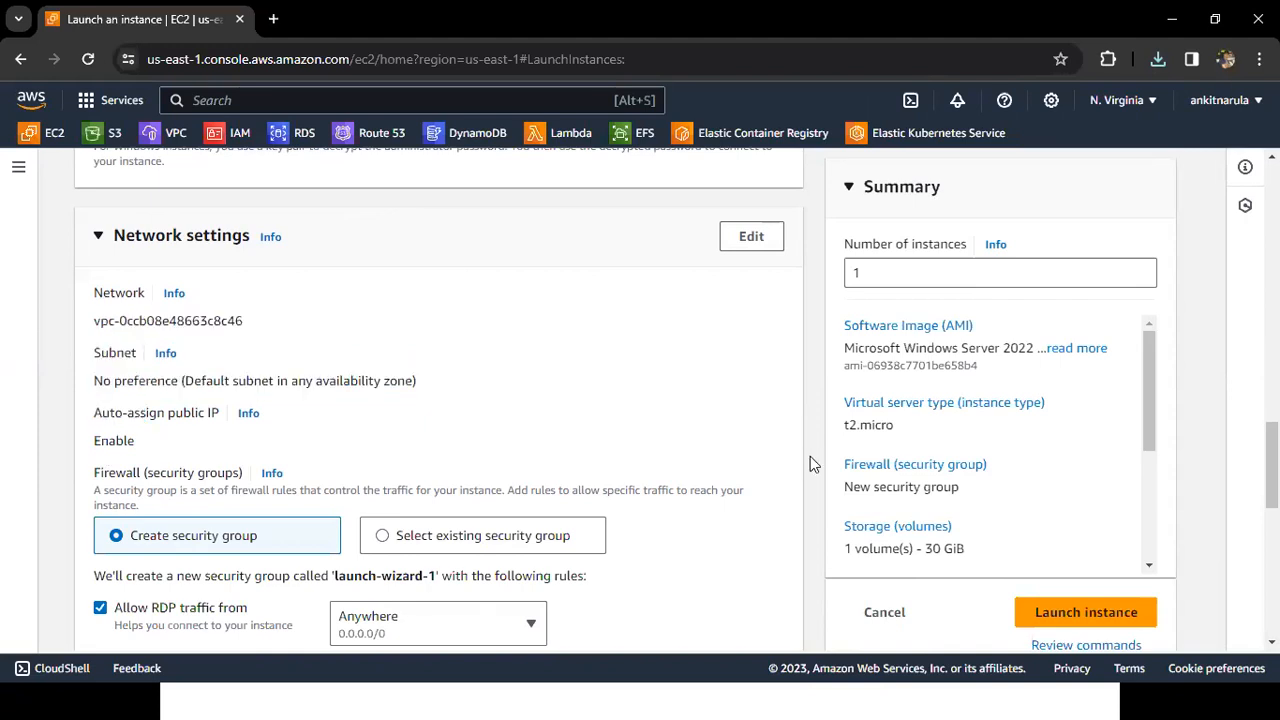
Read the firewall description, the RDP traffic rule and the new security group's name in the network settings.
scroll(812, 463, "down", 1)
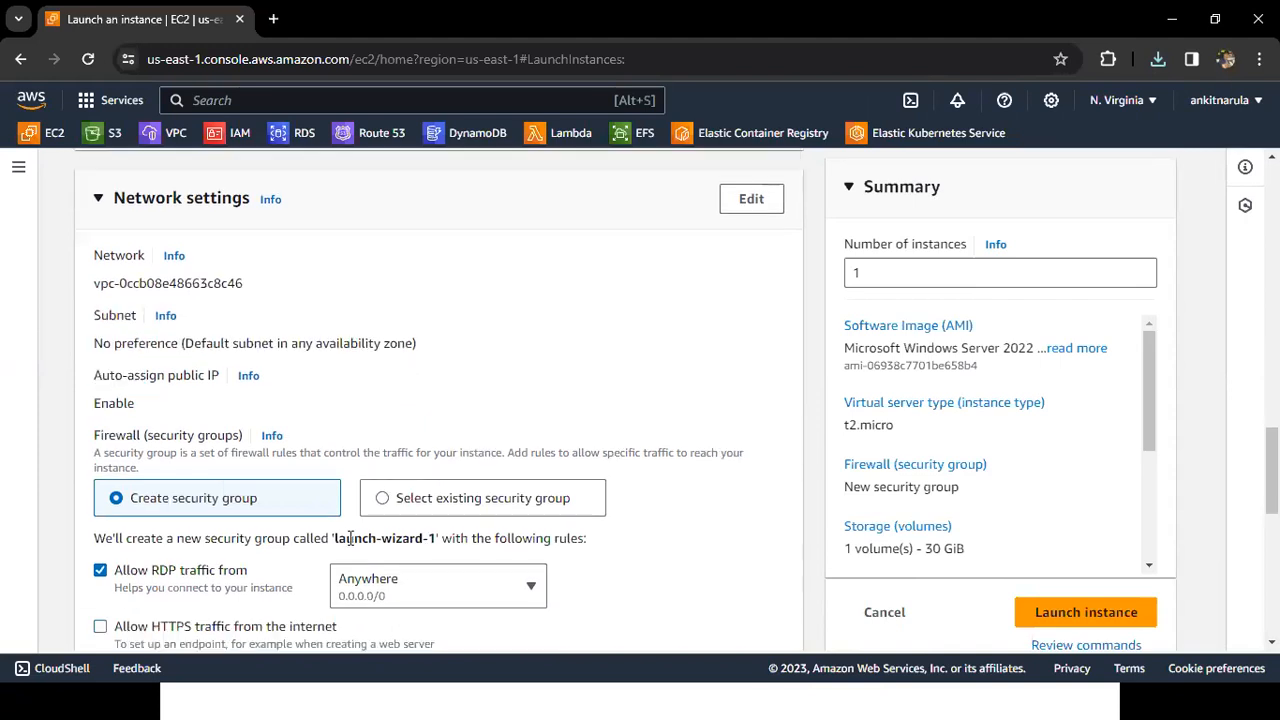
triple_click(165, 466)
left_click(165, 466)
left_click_drag(190, 454, 472, 454)
left_click(471, 454)
left_click_drag(150, 574, 196, 578)
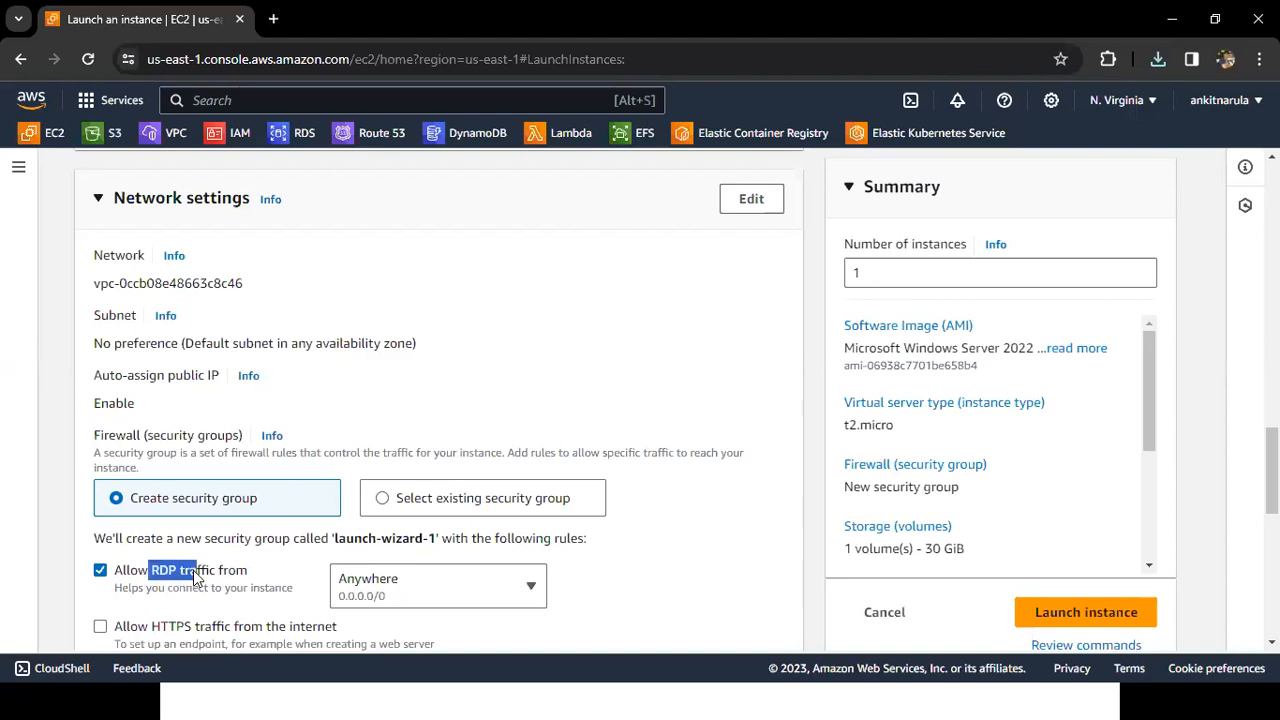
left_click(196, 578)
left_click(188, 579)
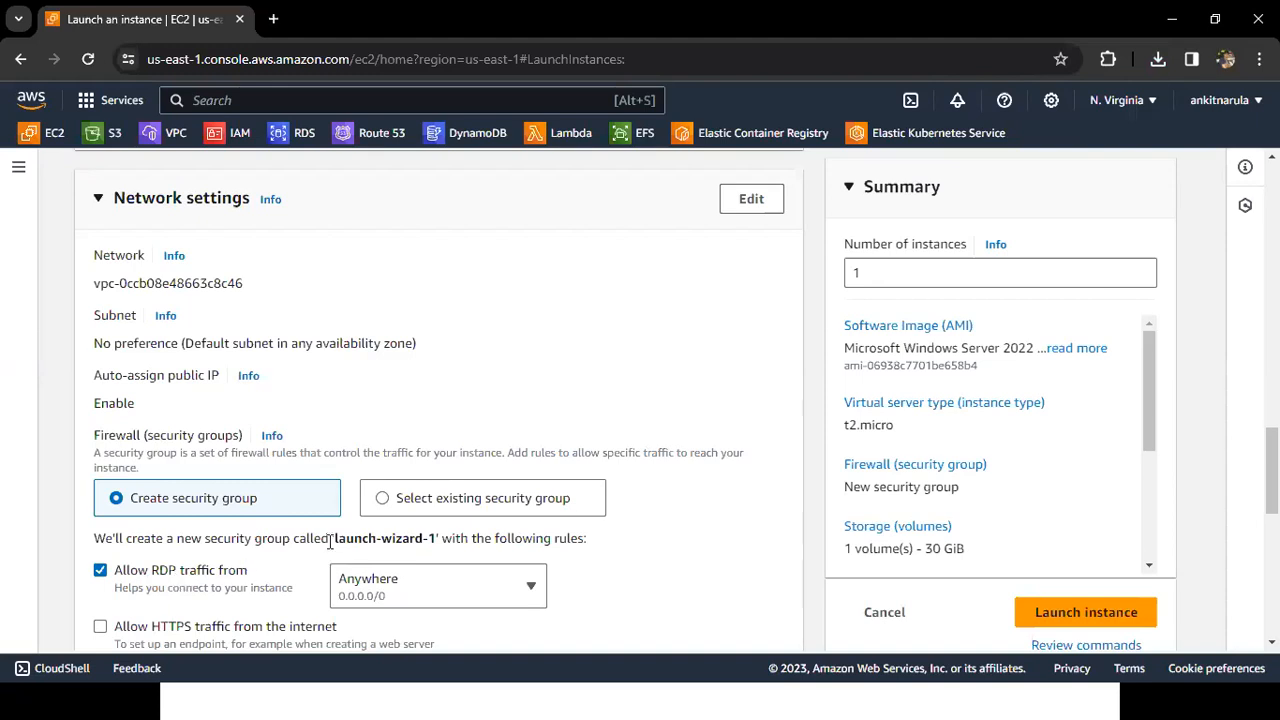
left_click_drag(335, 540, 790, 526)
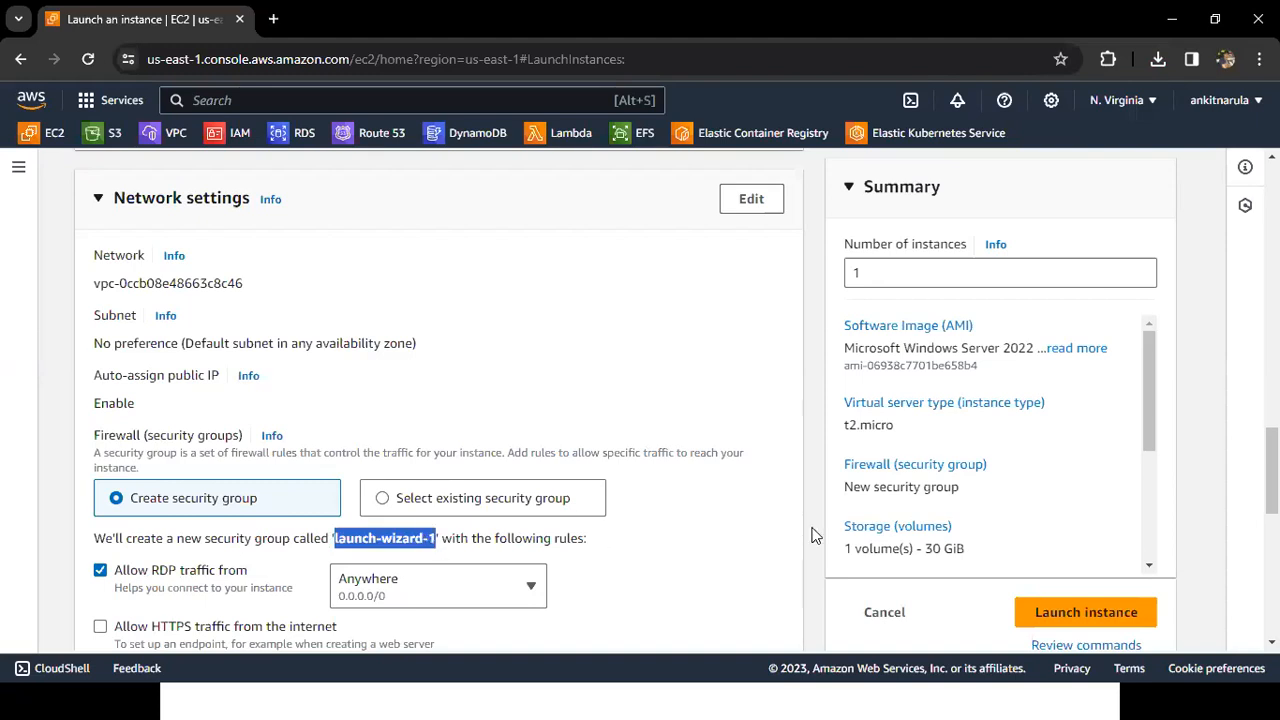
left_click(812, 537)
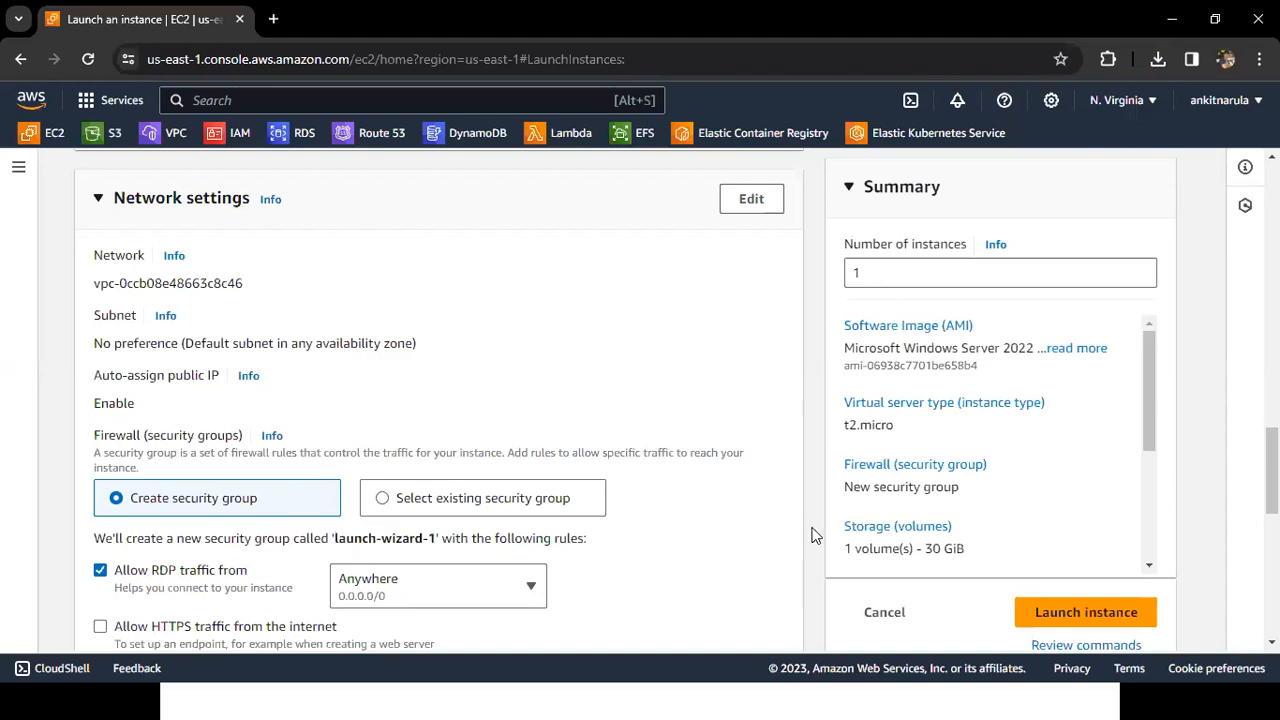
Open the network settings for editing and name the new security group Self-Windows-EC2.
left_click(755, 205)
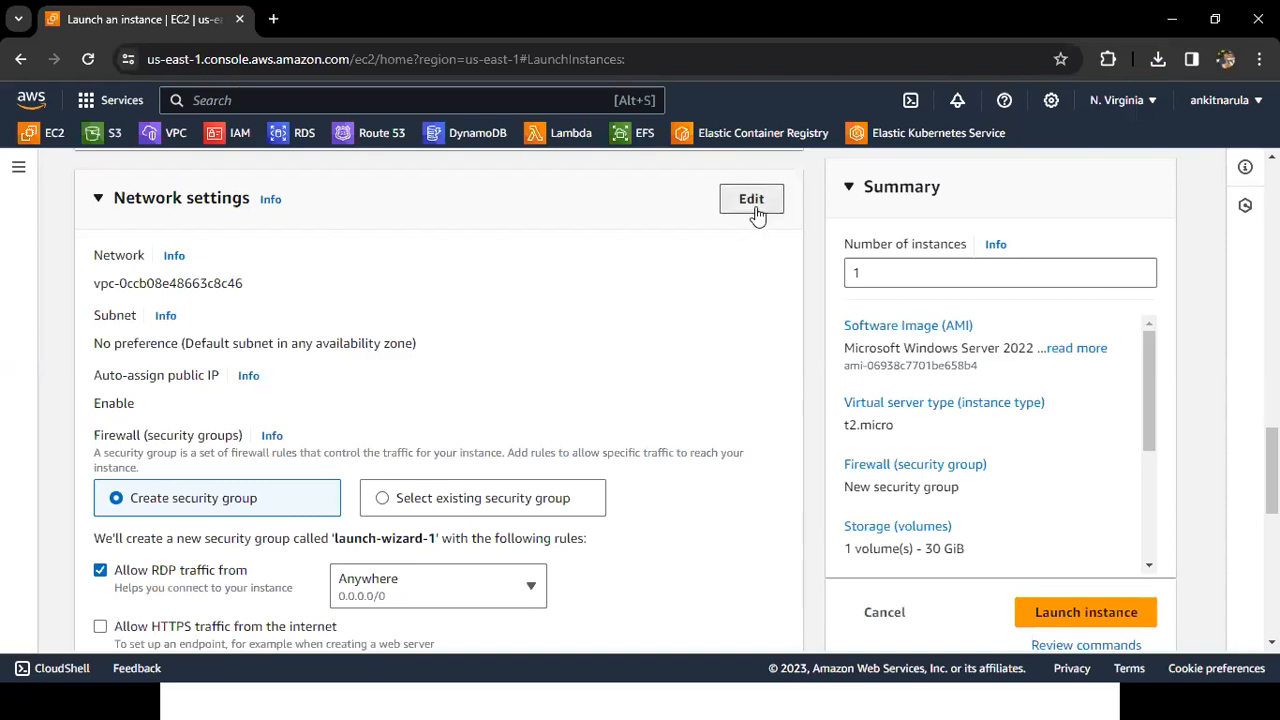
scroll(823, 330, "down", 1)
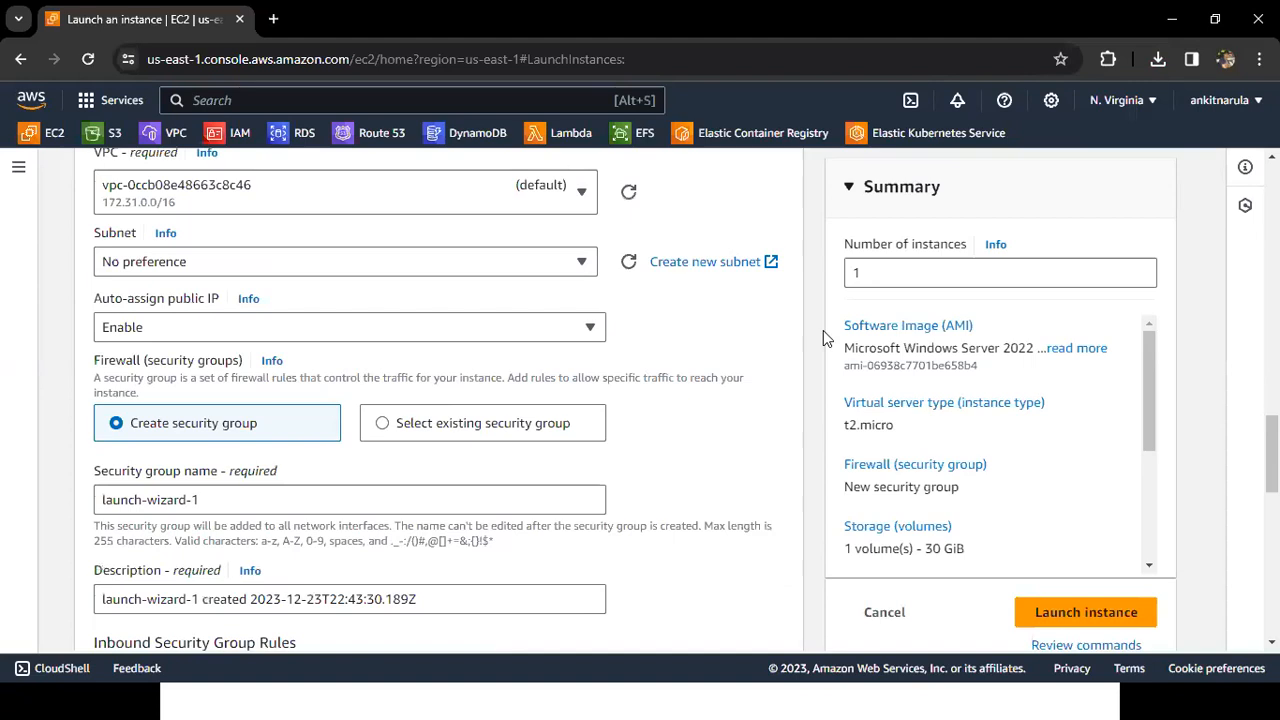
scroll(413, 353, "down", 2)
triple_click(413, 353)
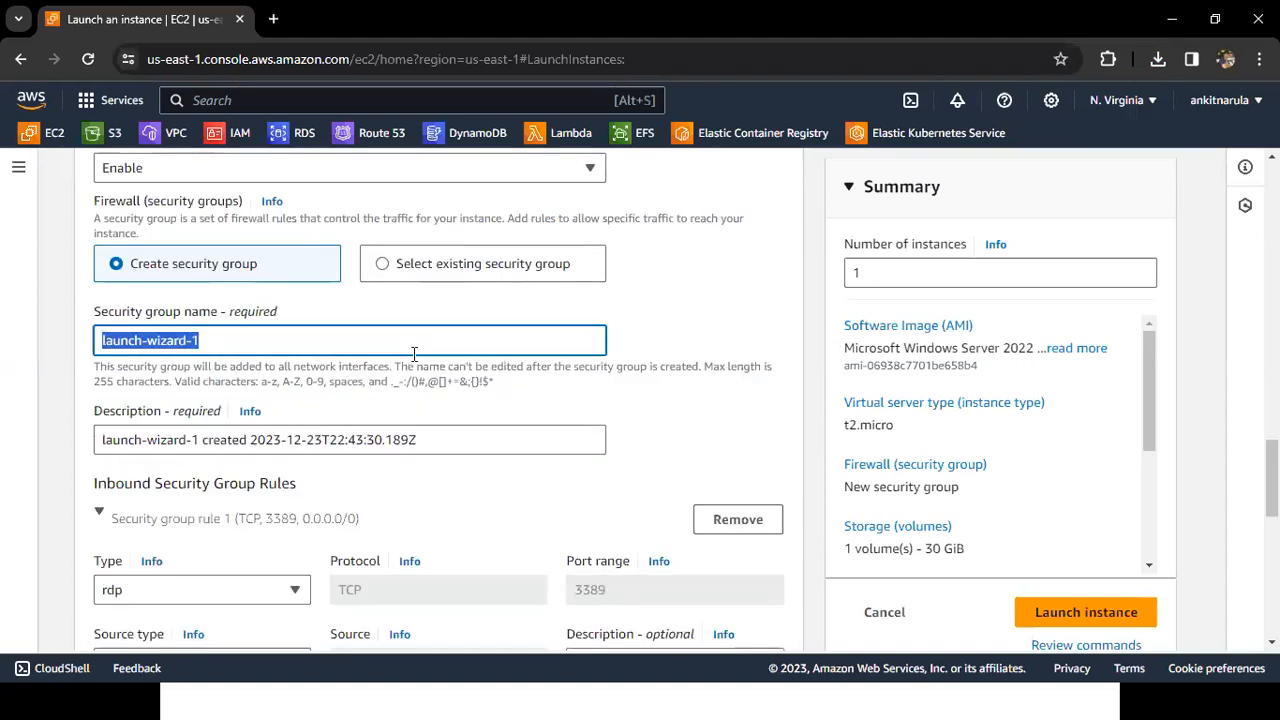
type("Self-")
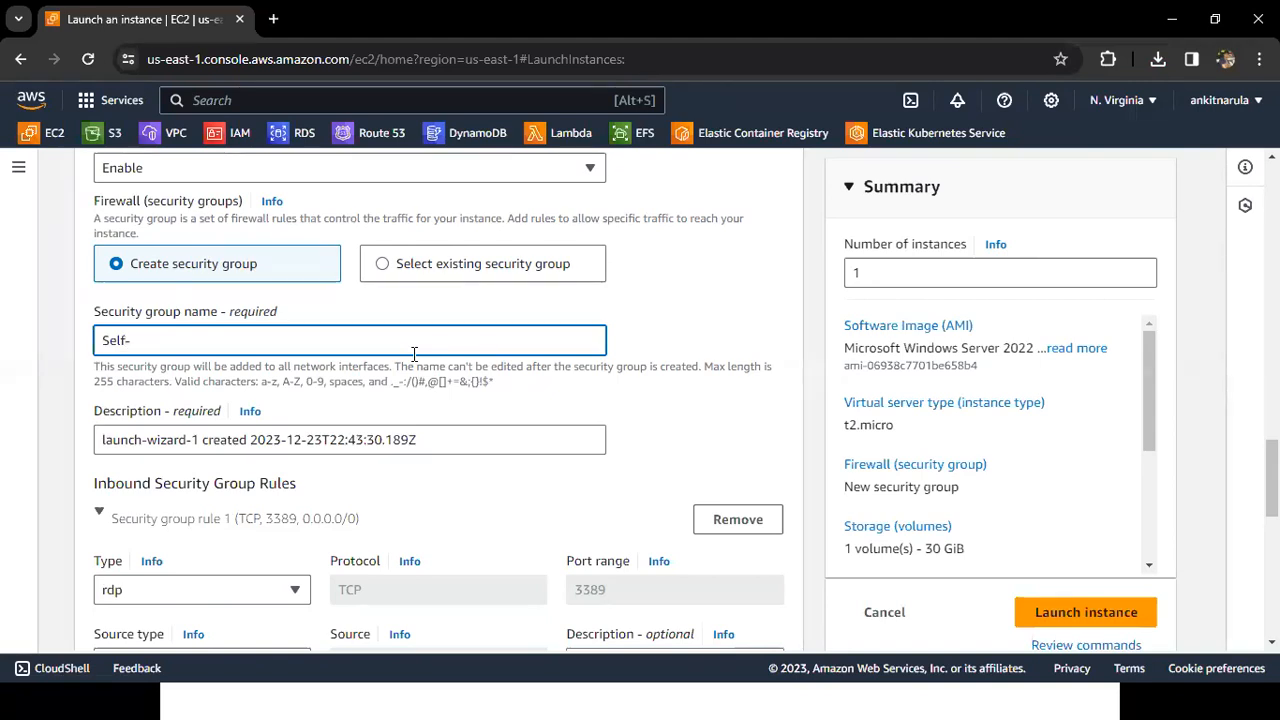
type("Windows-EC2")
Copy the security group name and replace the security group description with Self-Windows-EC2.
key("ctrl+shift+Left")
key("ctrl+shift+Left")
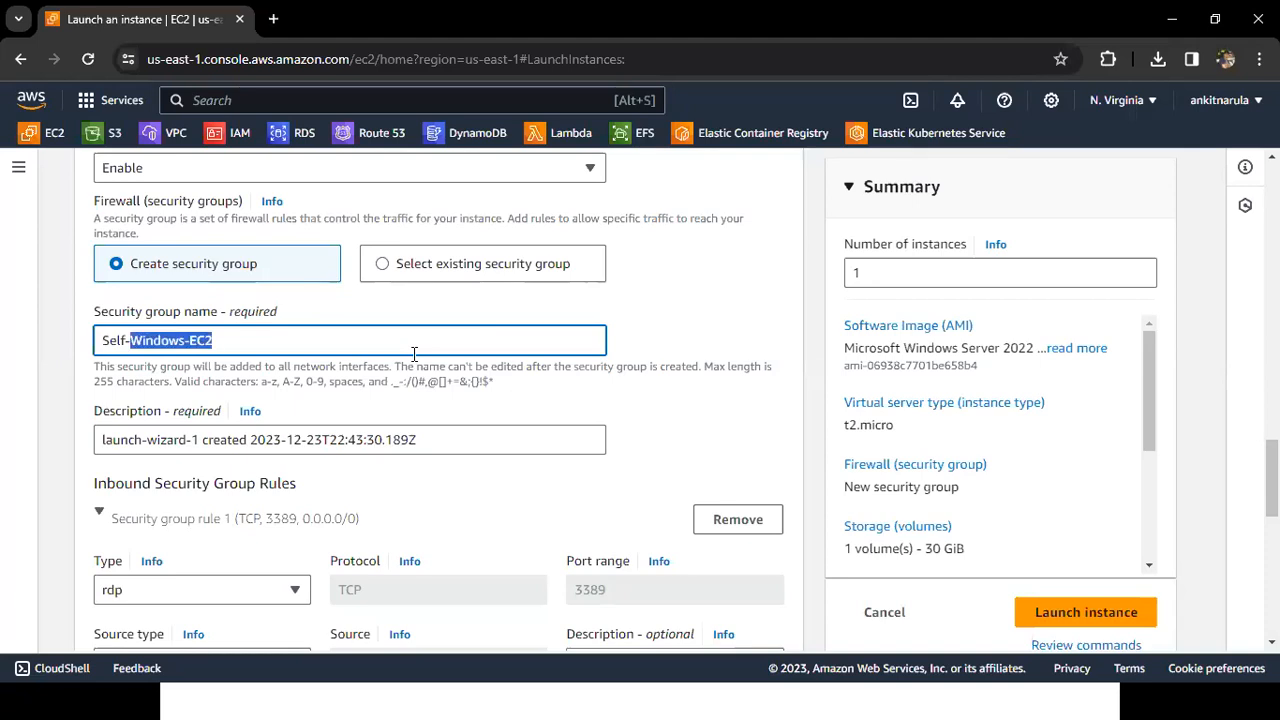
key("ctrl+shift+Left")
key("ctrl+c")
left_click(450, 429)
key("ctrl+shift+Left")
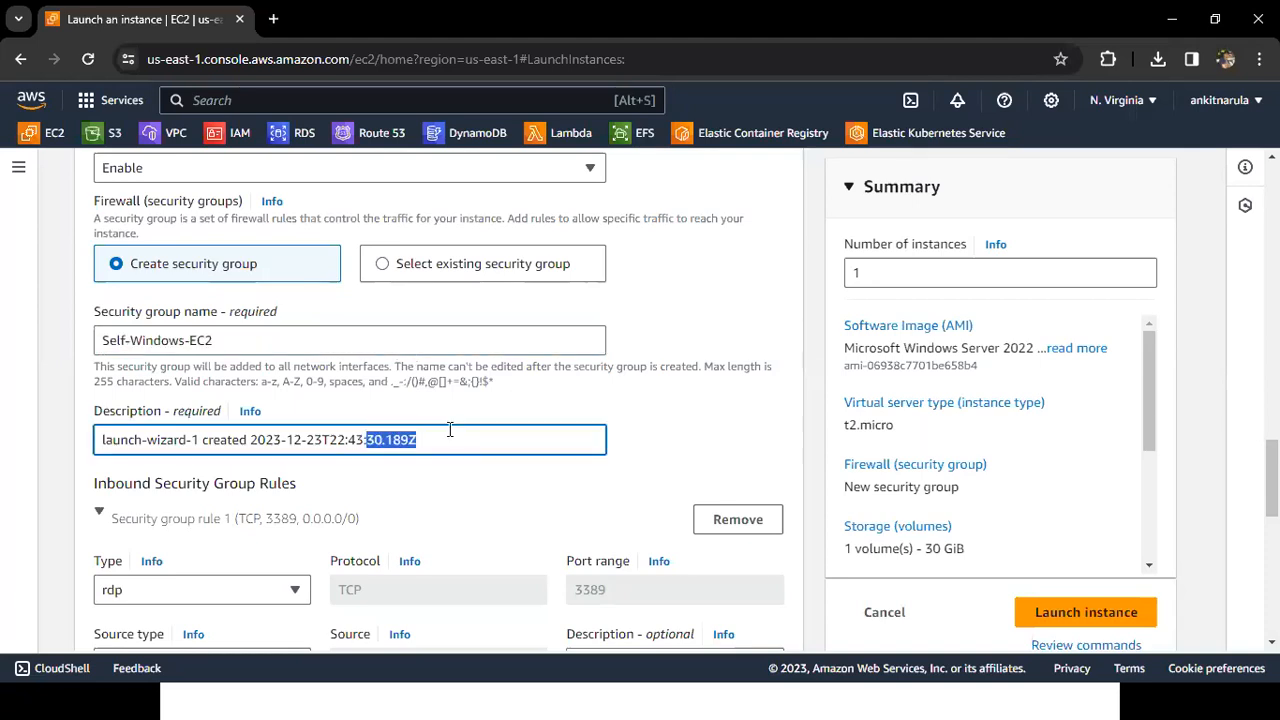
key("shift+Home")
key("ctrl+v")
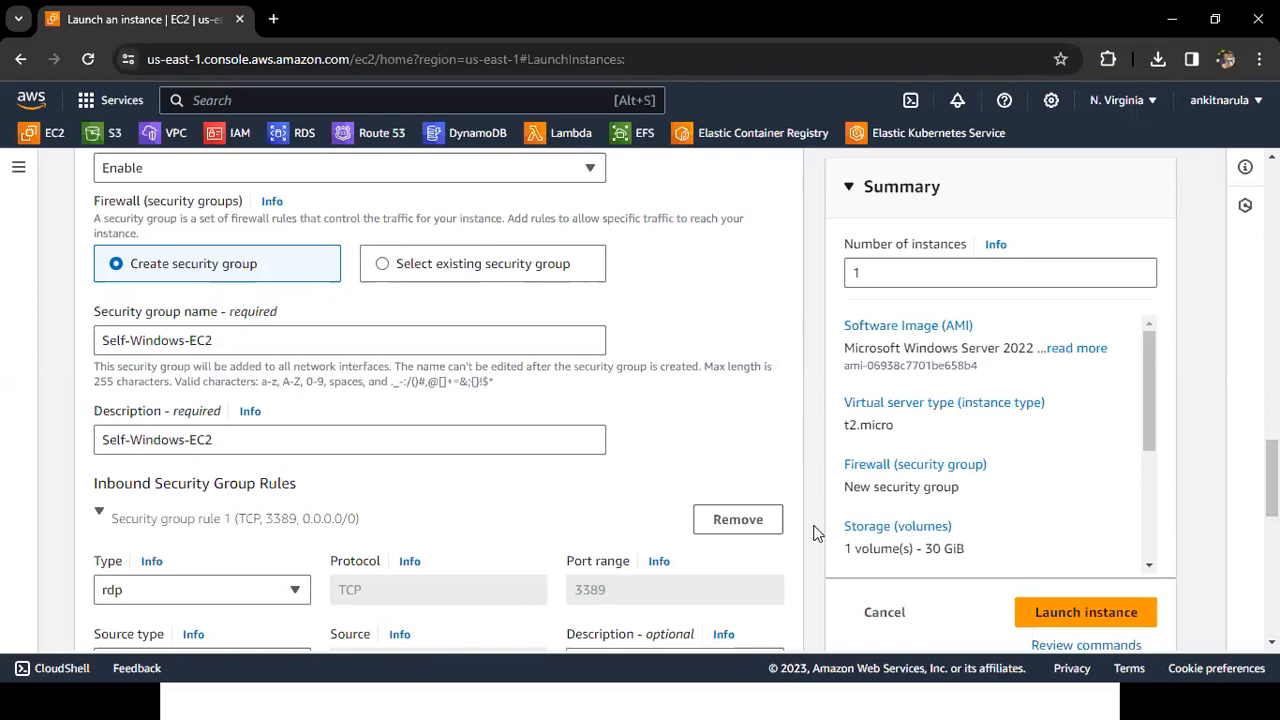
Review the inbound RDP security group rule and the root volume's size and type in the storage configuration.
scroll(815, 533, "down", 2)
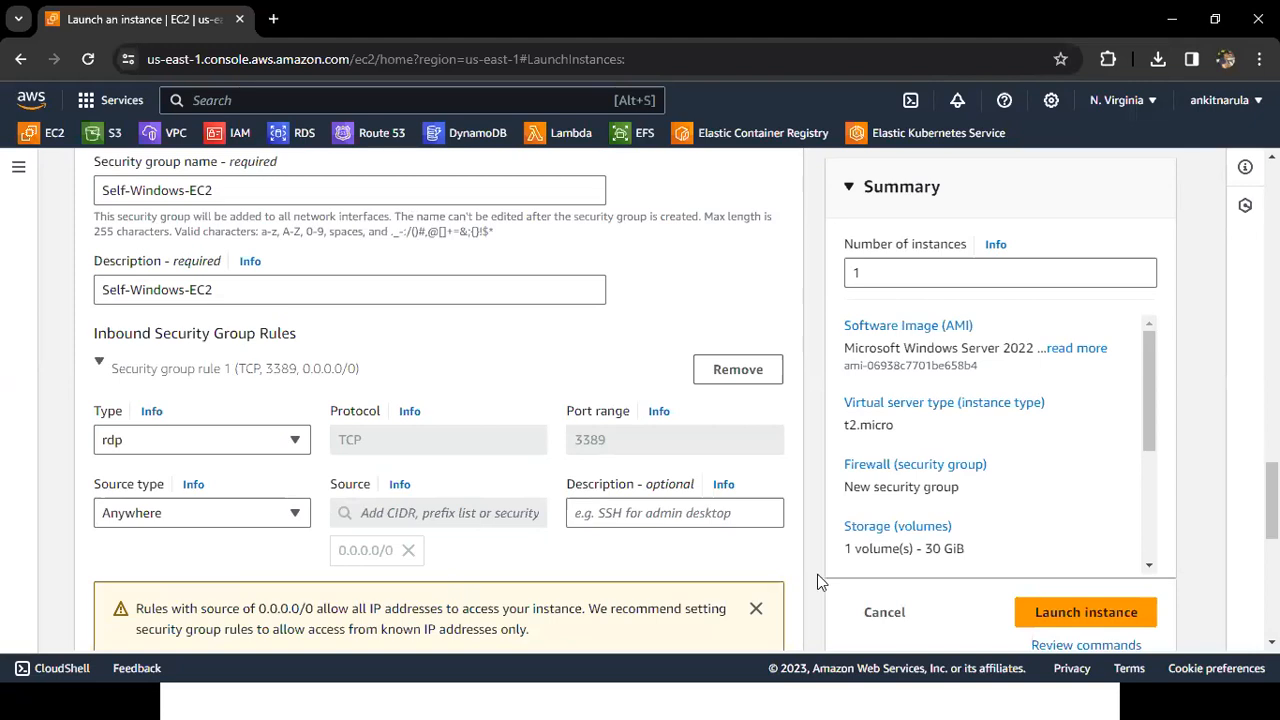
scroll(817, 582, "down", 1)
scroll(817, 582, "down", 5)
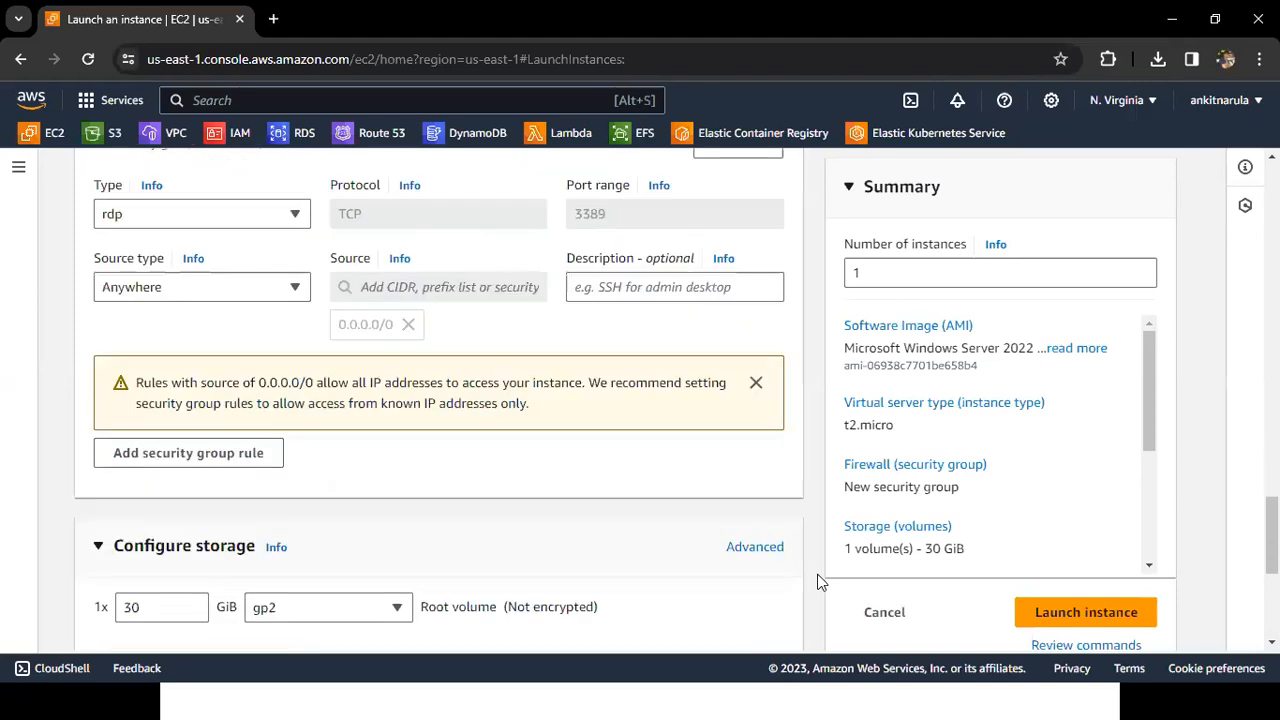
scroll(332, 529, "down", 3)
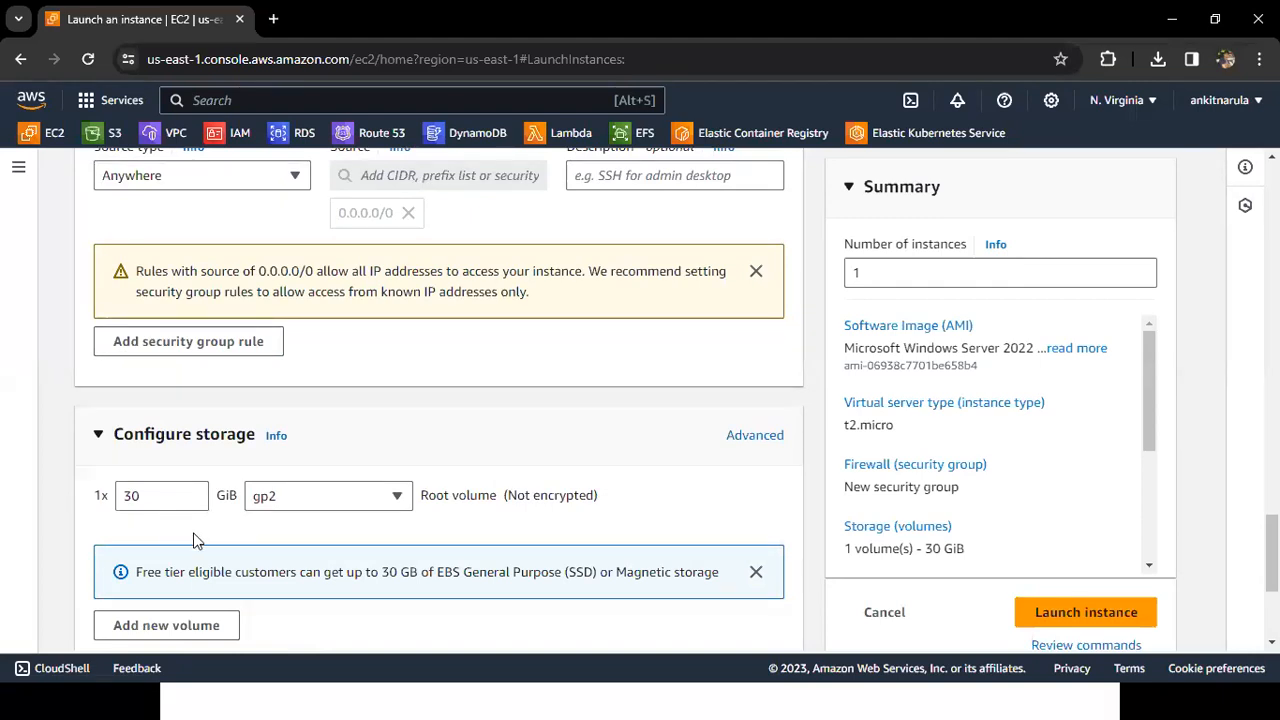
double_click(136, 496)
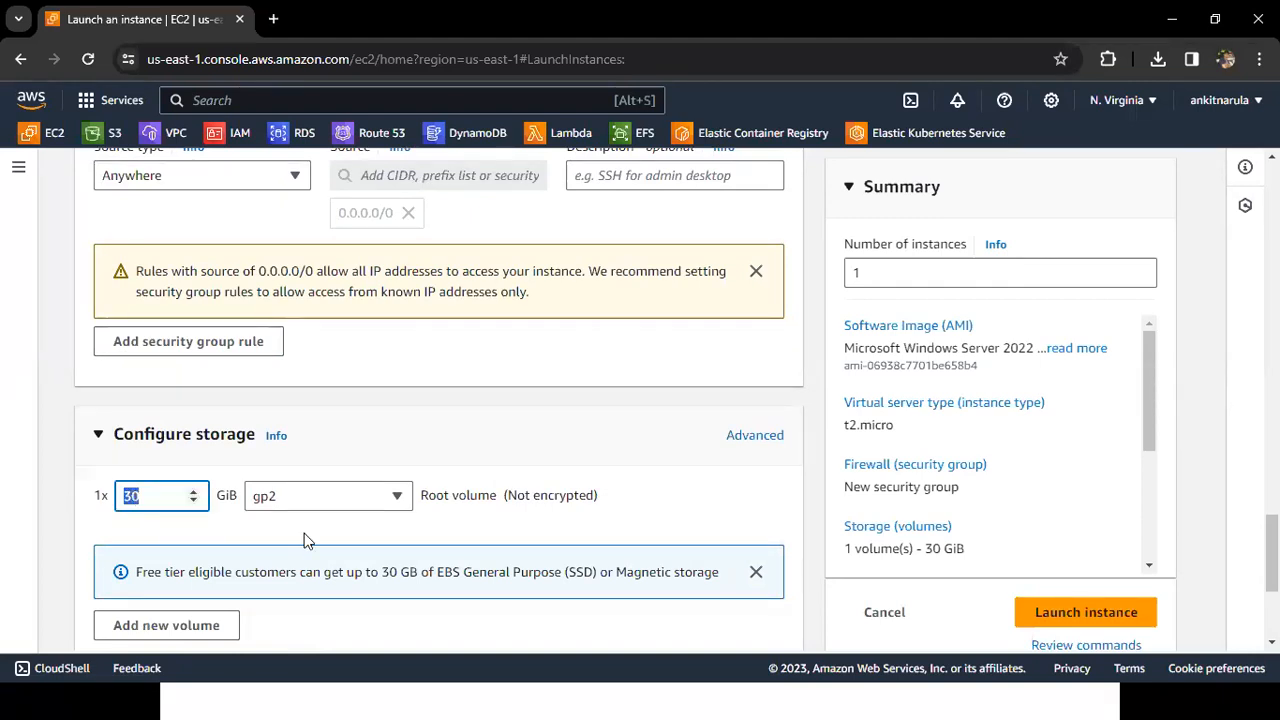
left_click(696, 520)
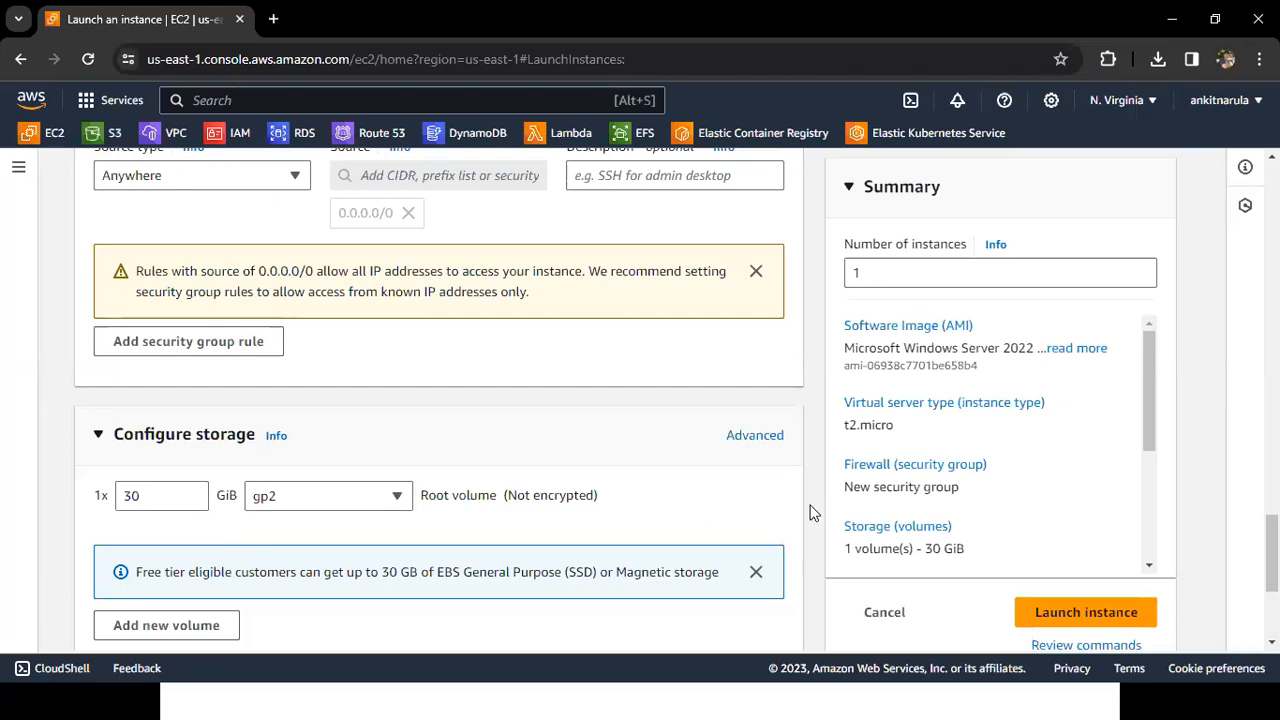
scroll(817, 512, "down", 2)
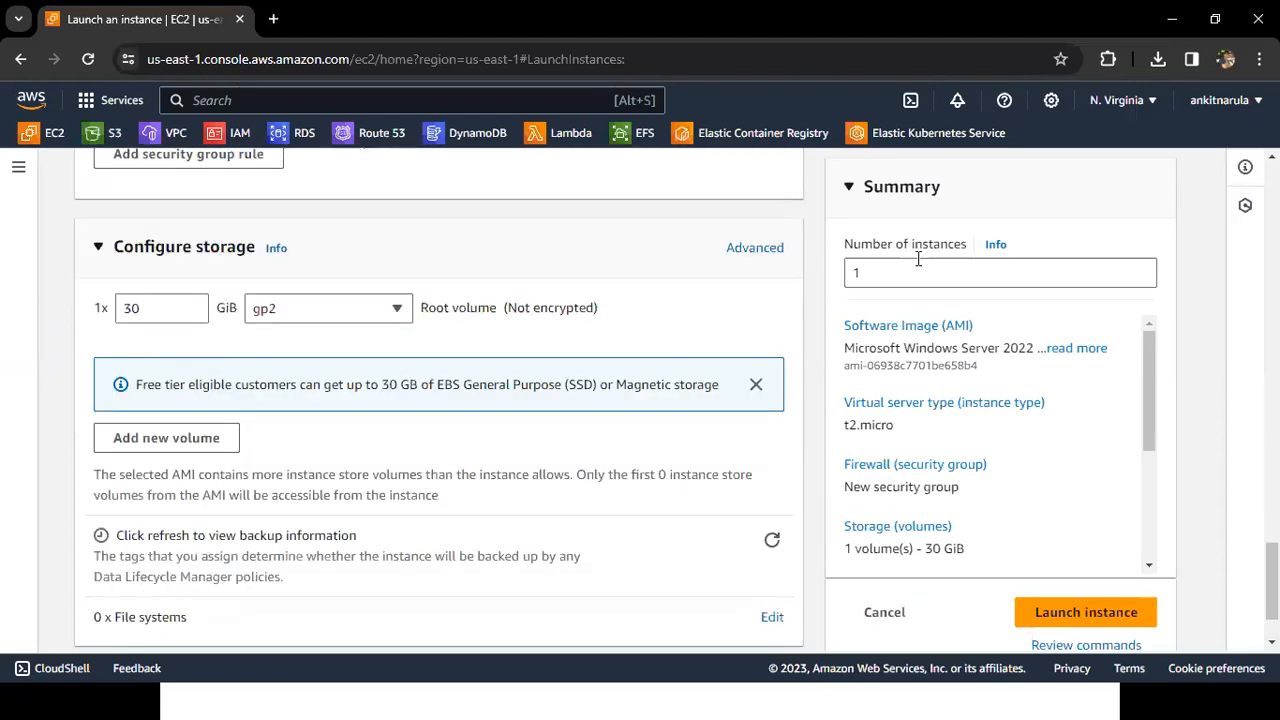
Review the launch summary's number of instances, software image, instance type, firewall and storage entries.
left_click_drag(960, 250, 845, 246)
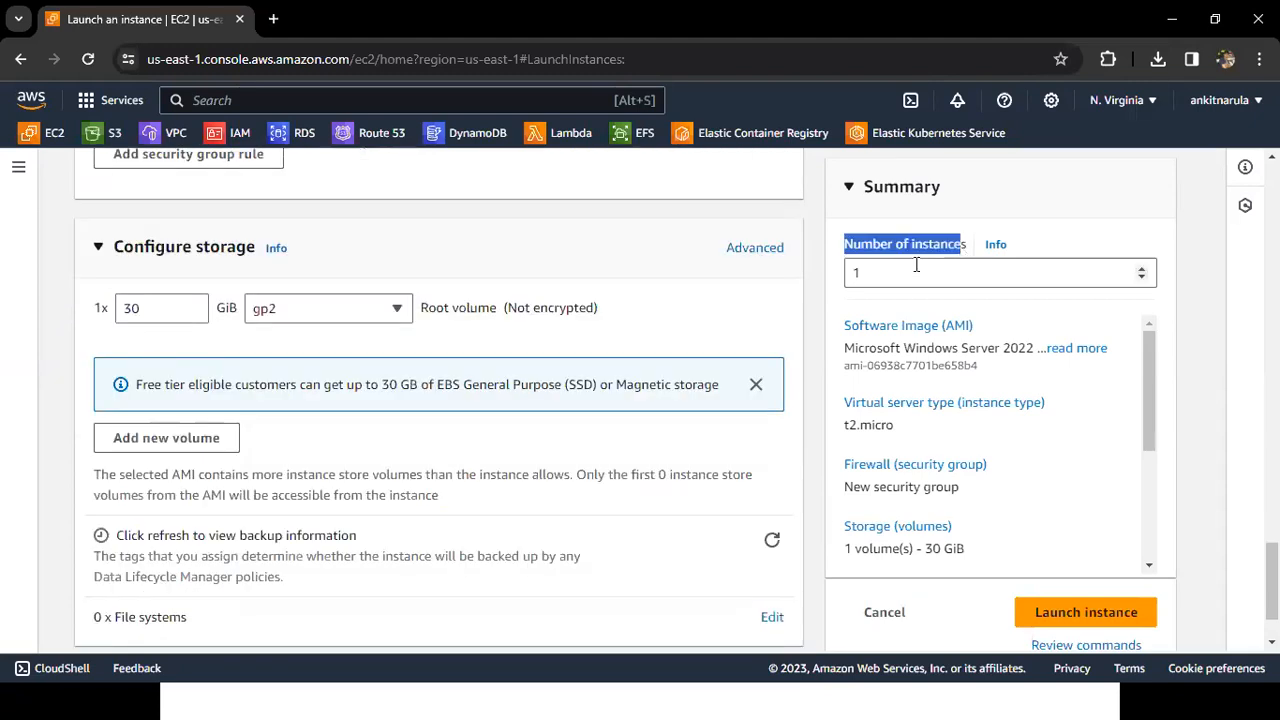
left_click(867, 273)
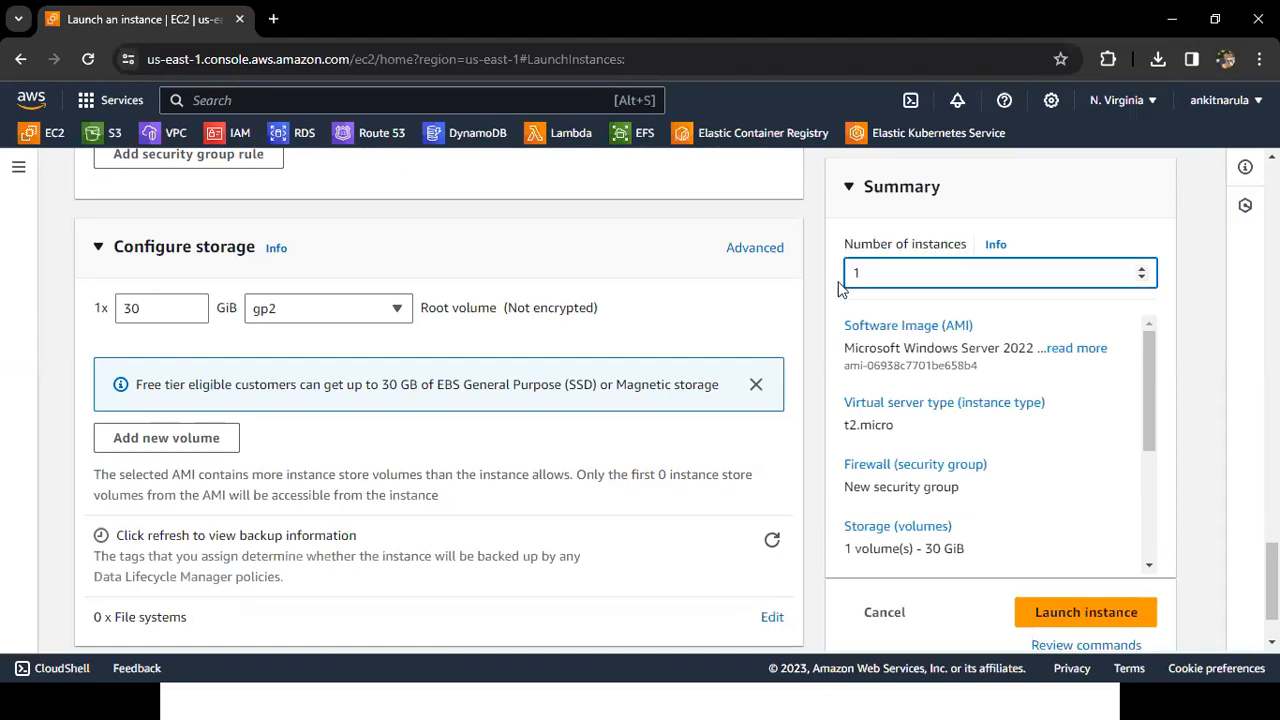
key("ctrl+a")
left_click_drag(973, 365, 1003, 375)
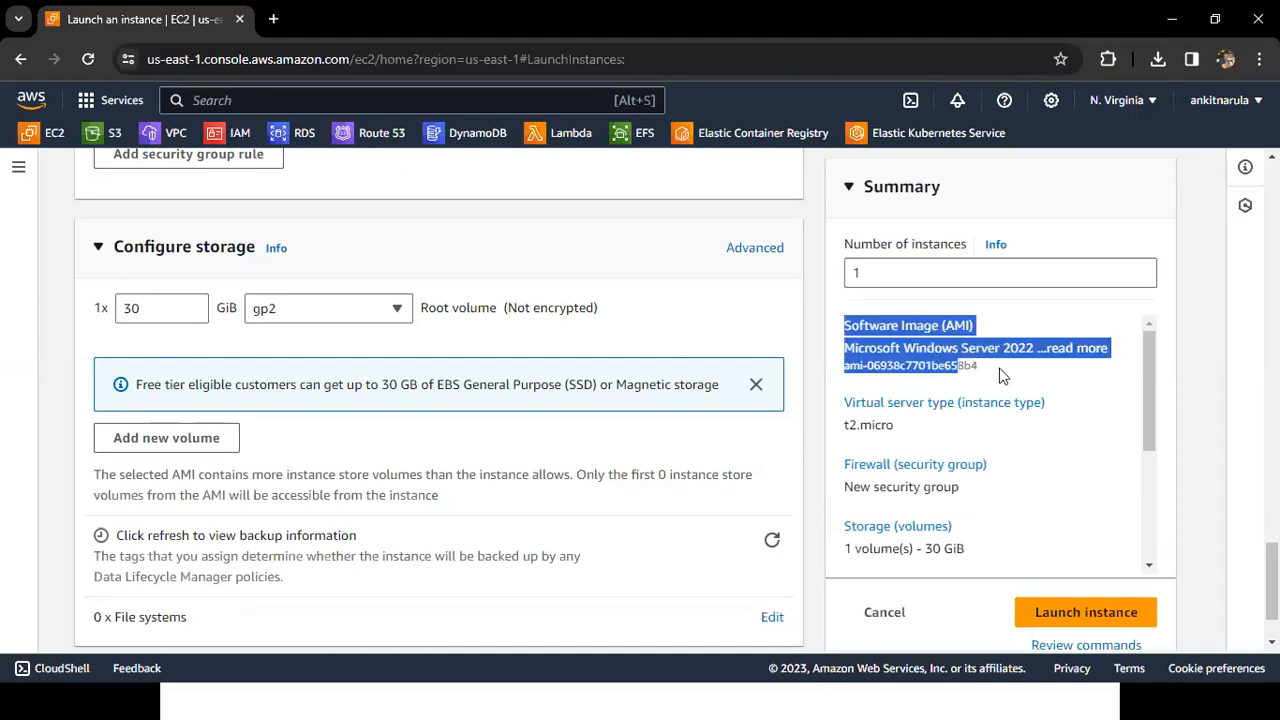
left_click(838, 412)
left_click(935, 436, "shift")
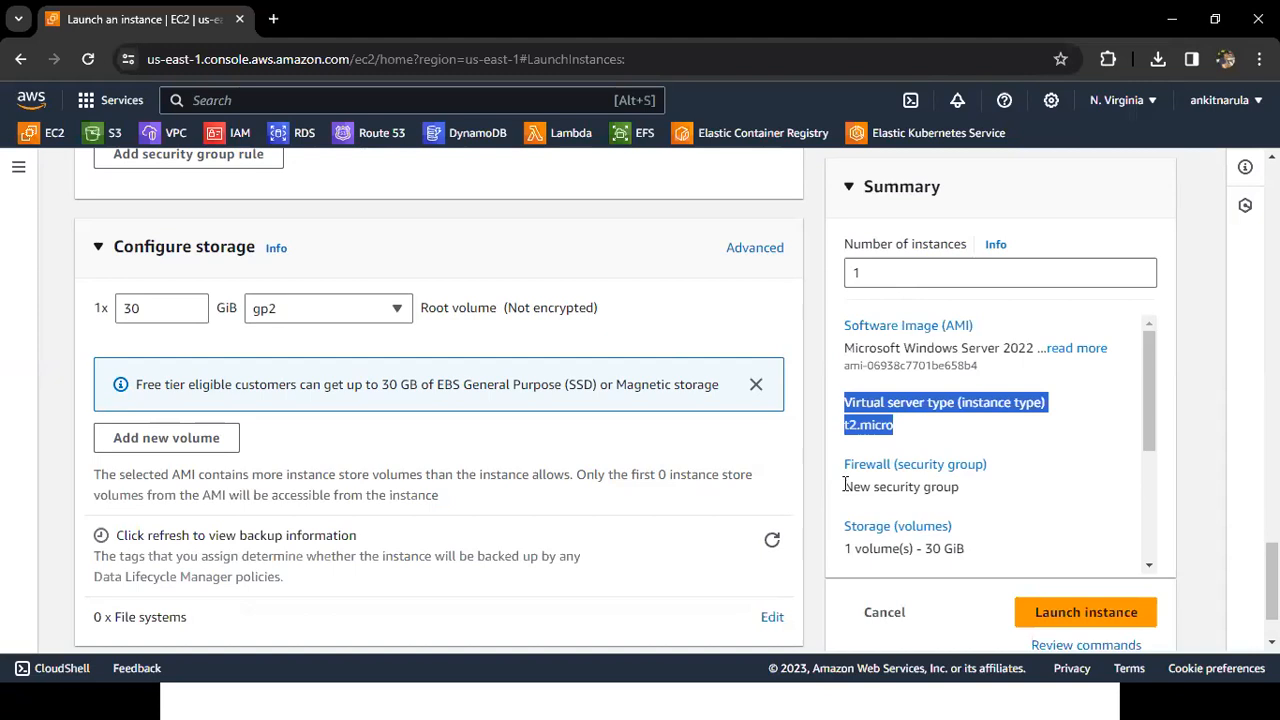
left_click(838, 470)
left_click(990, 497, "shift")
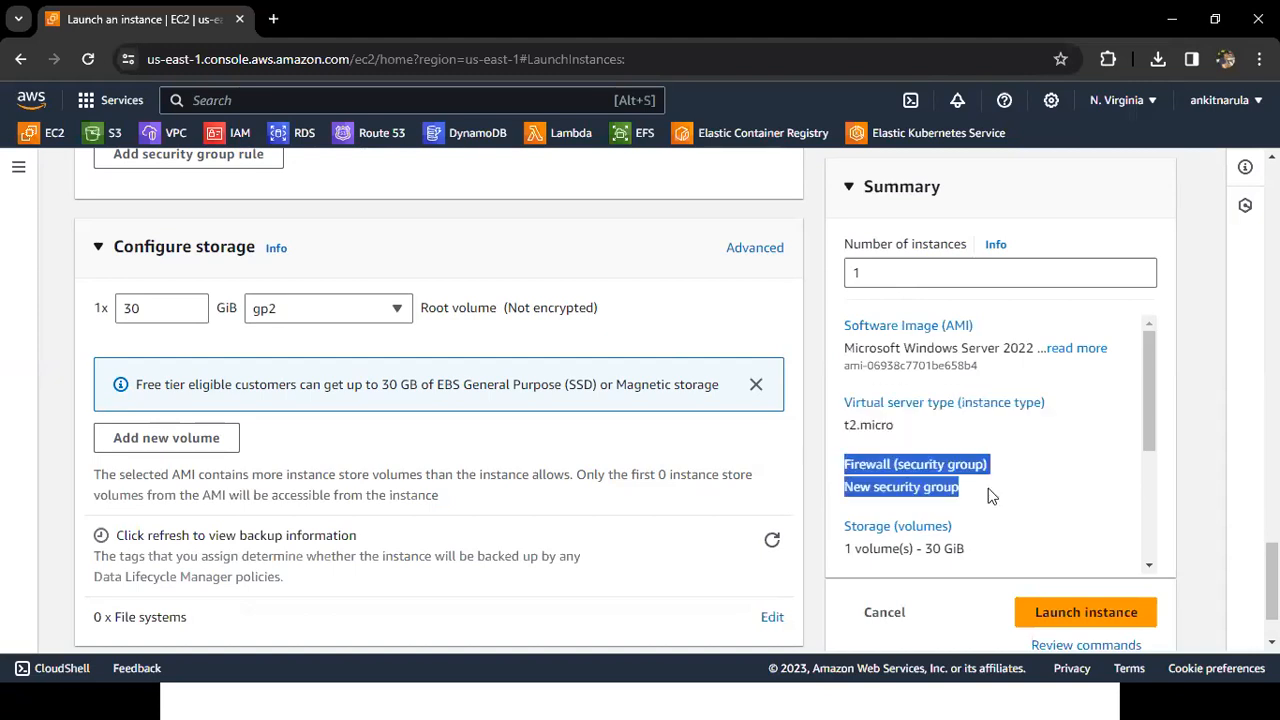
left_click(840, 530)
left_click(995, 568, "shift")
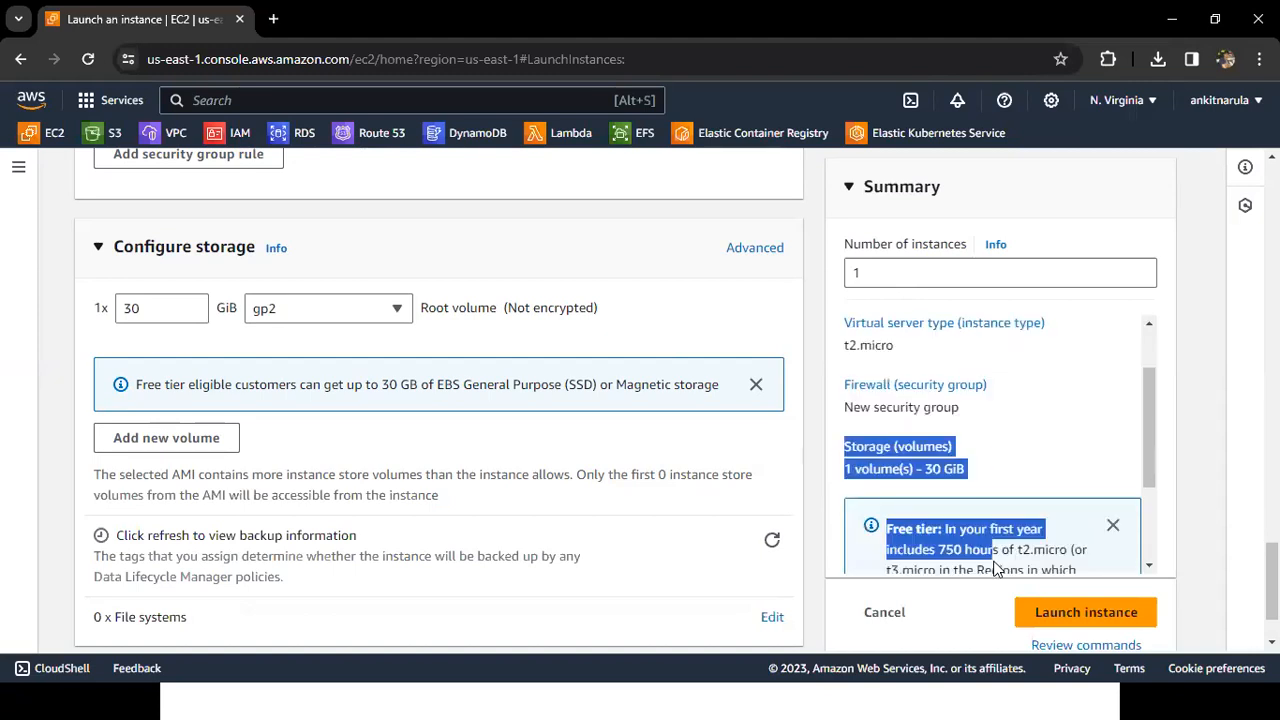
left_click(819, 489)
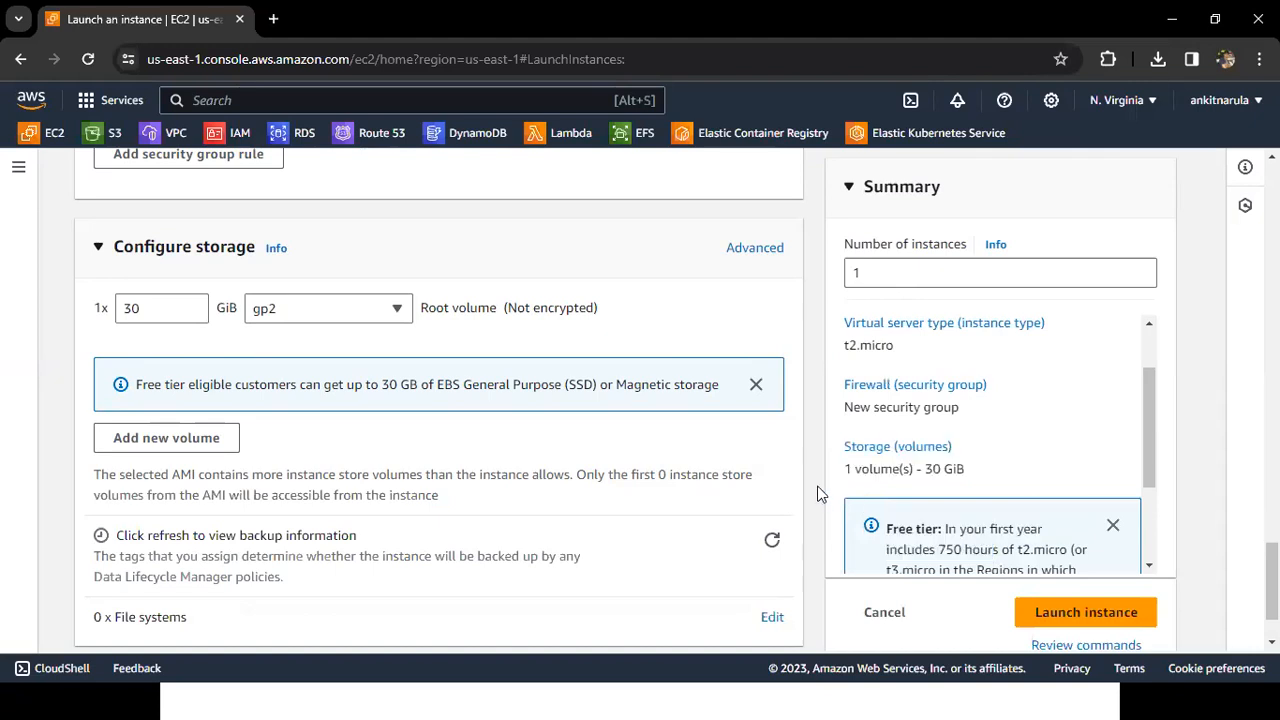
Launch the configured Windows Server instance.
scroll(818, 493, "down", 1)
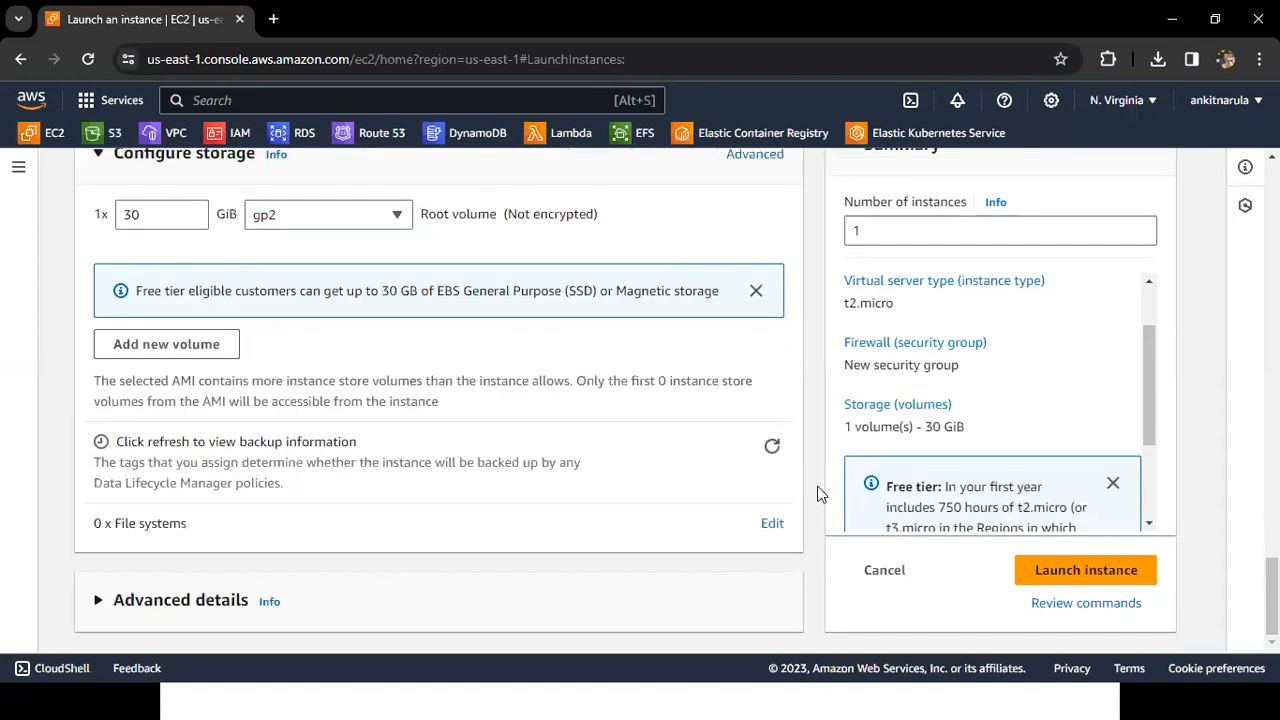
left_click(1086, 570)
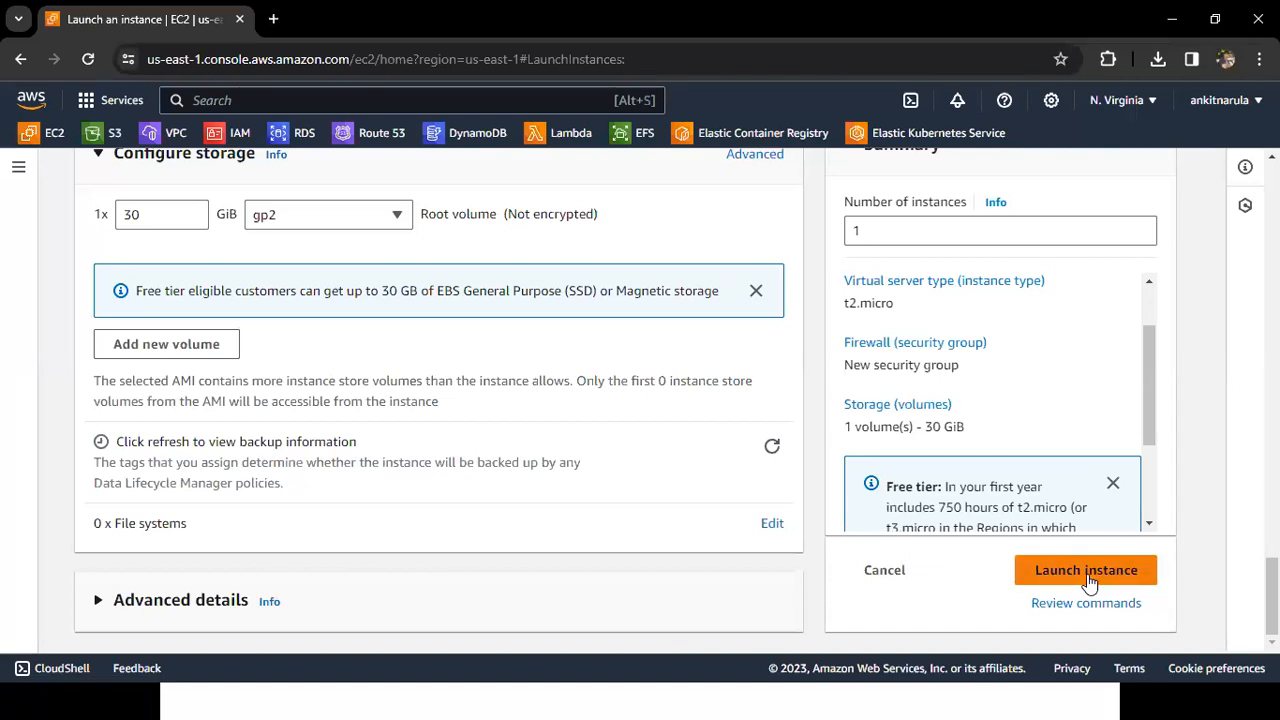
left_click(1086, 570)
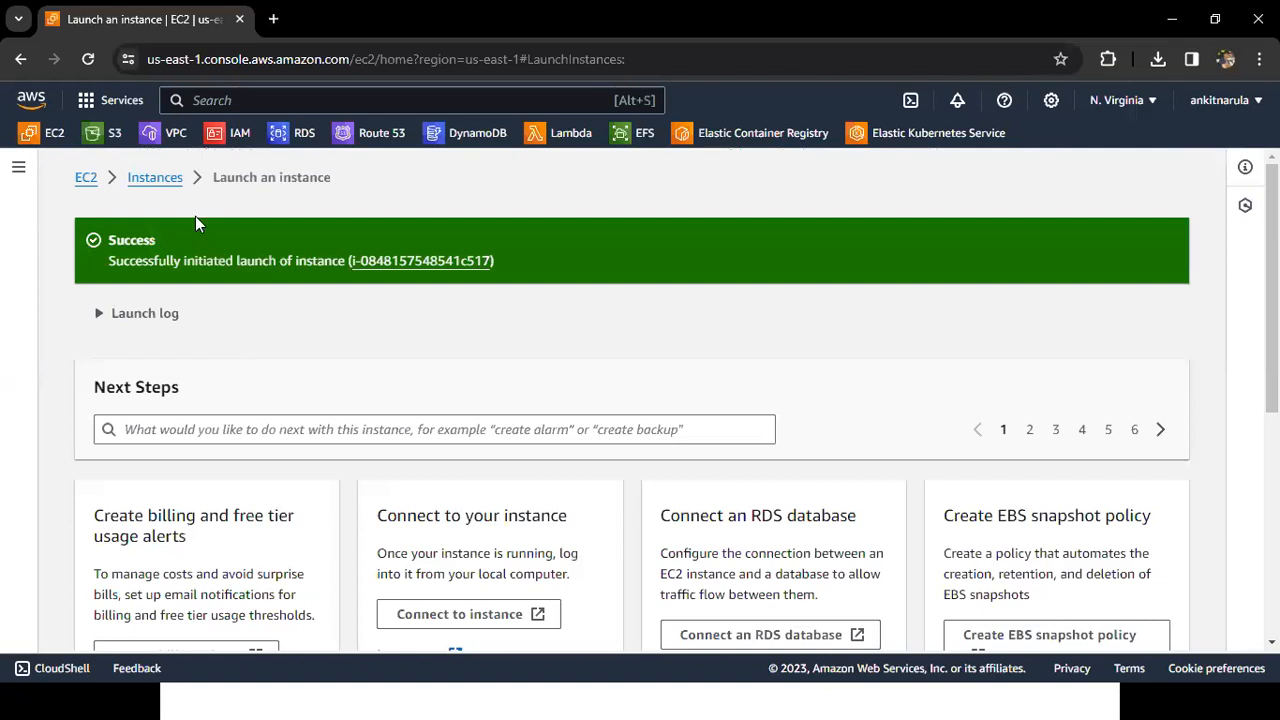
Open the EC2 instances list and refresh it to check the state of the launched instance.
left_click(157, 180)
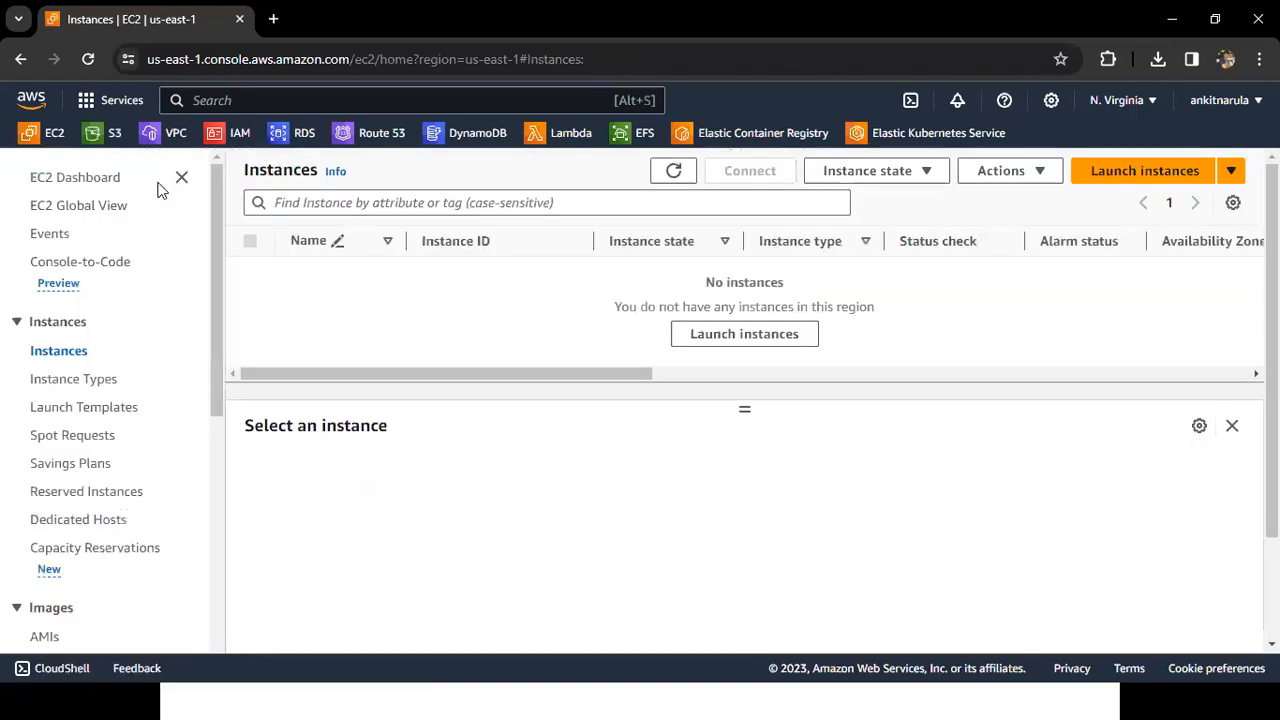
left_click(672, 174)
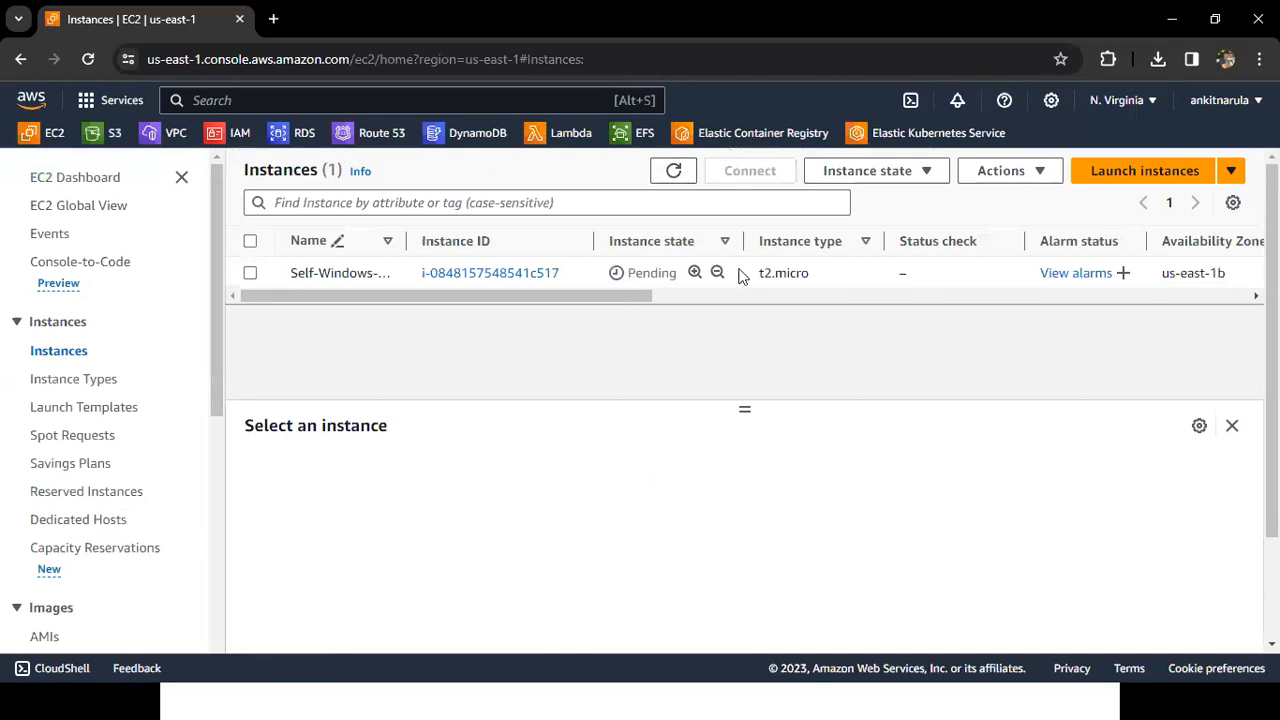
left_click(675, 172)
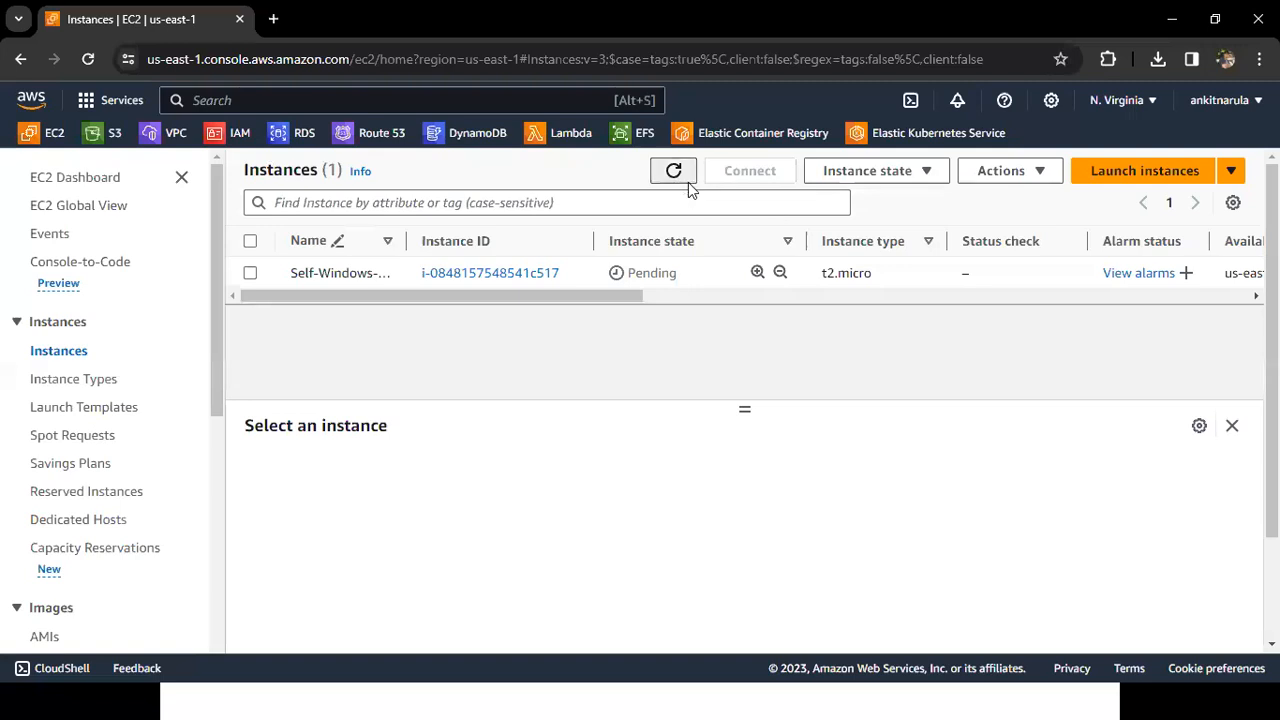
left_click(676, 177)
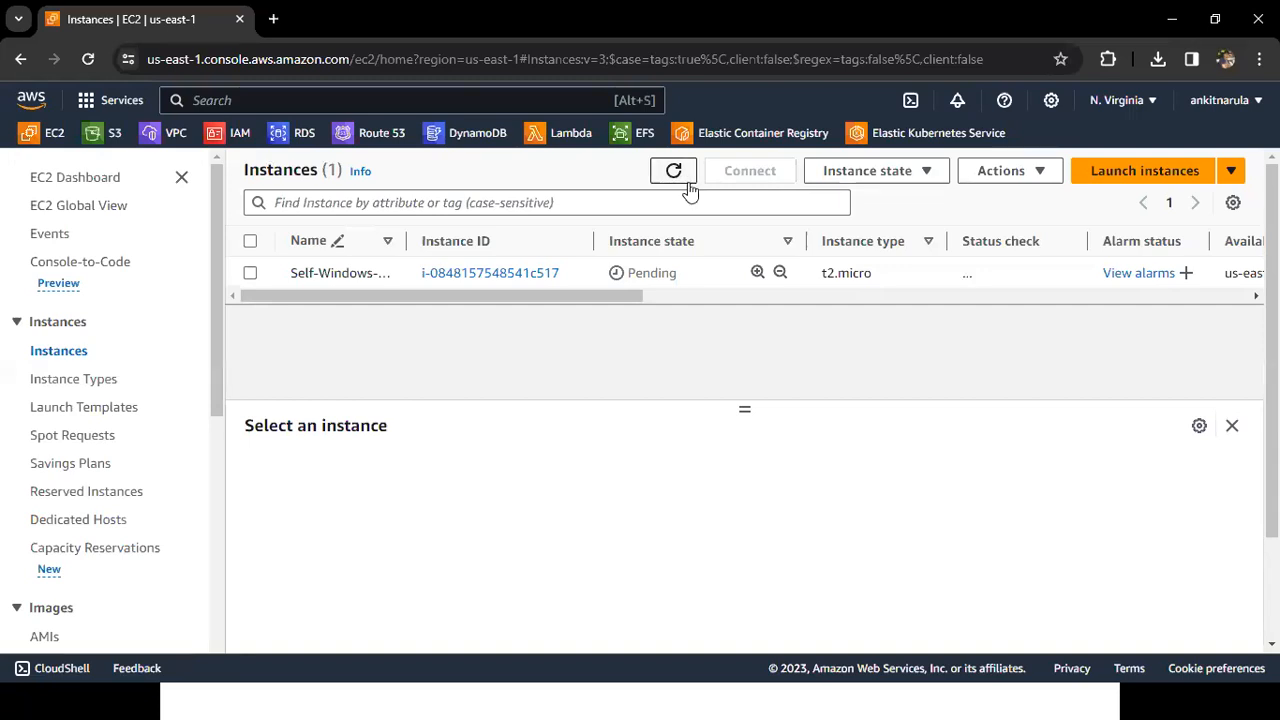
left_click(688, 188)
Widen the Name column, select the Self-Windows-EC2 instance without renaming it, and check its instance state.
left_click_drag(470, 241, 502, 242)
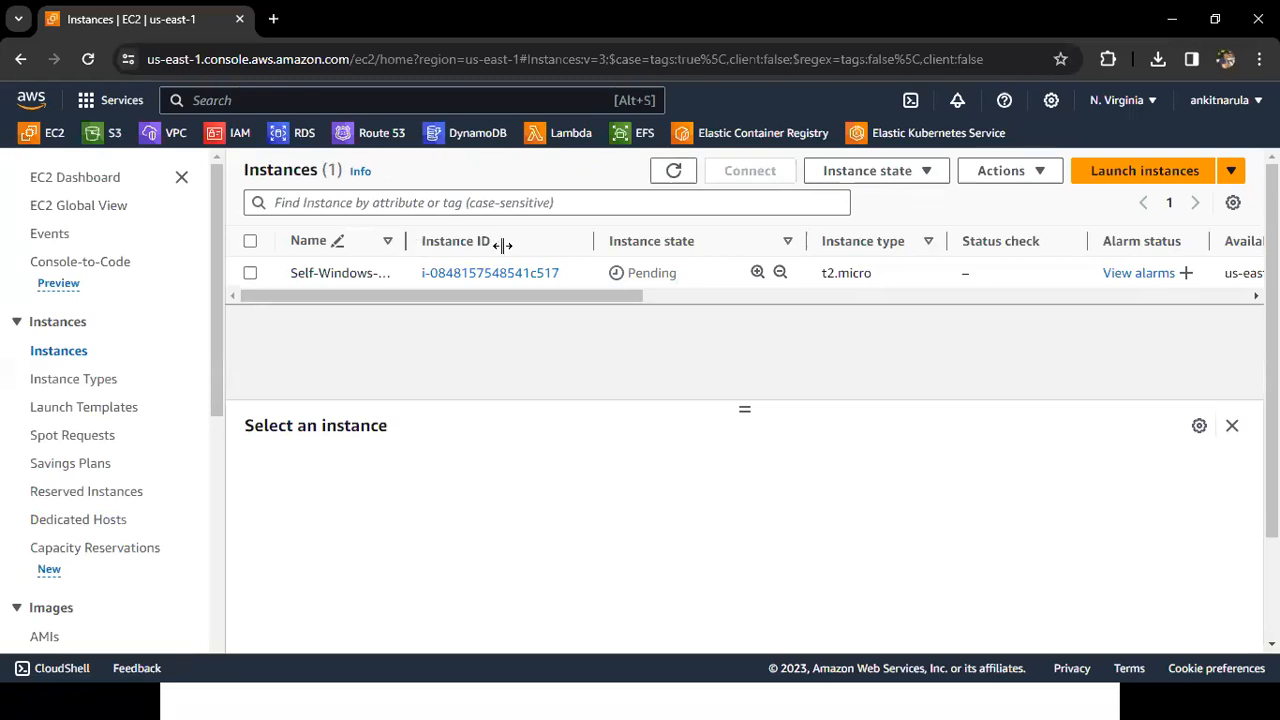
triple_click(295, 289)
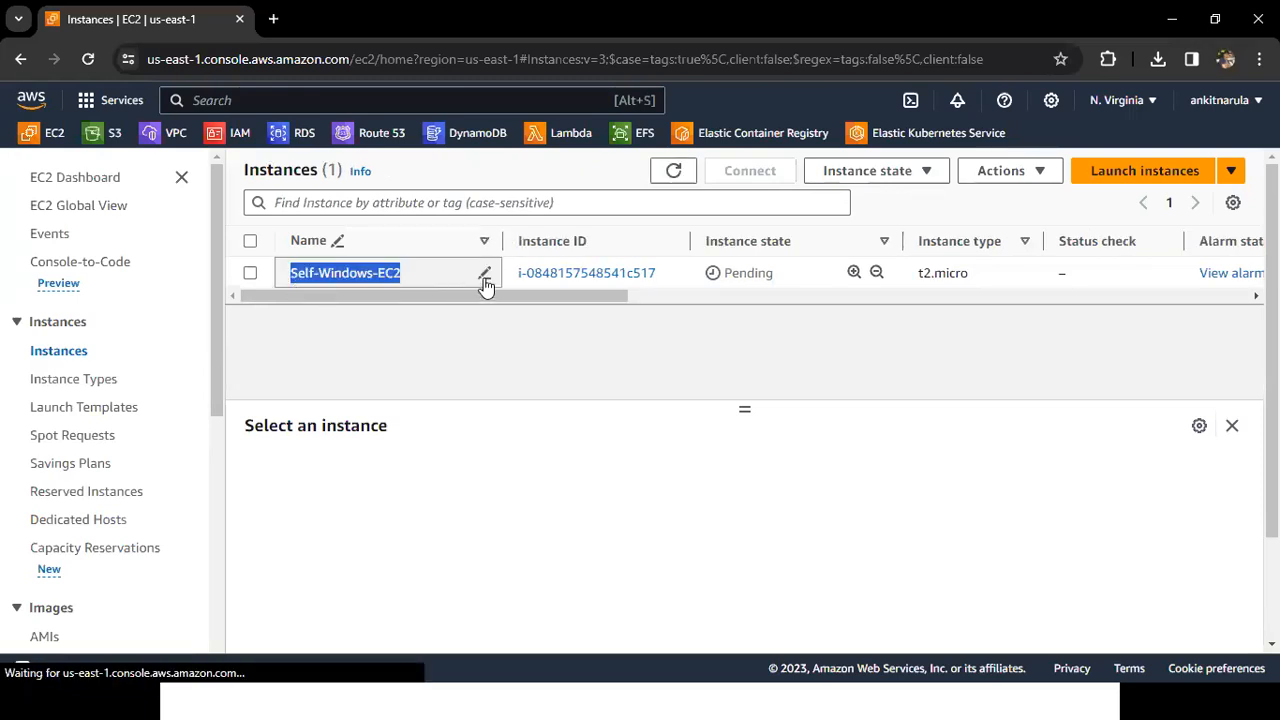
left_click(450, 285)
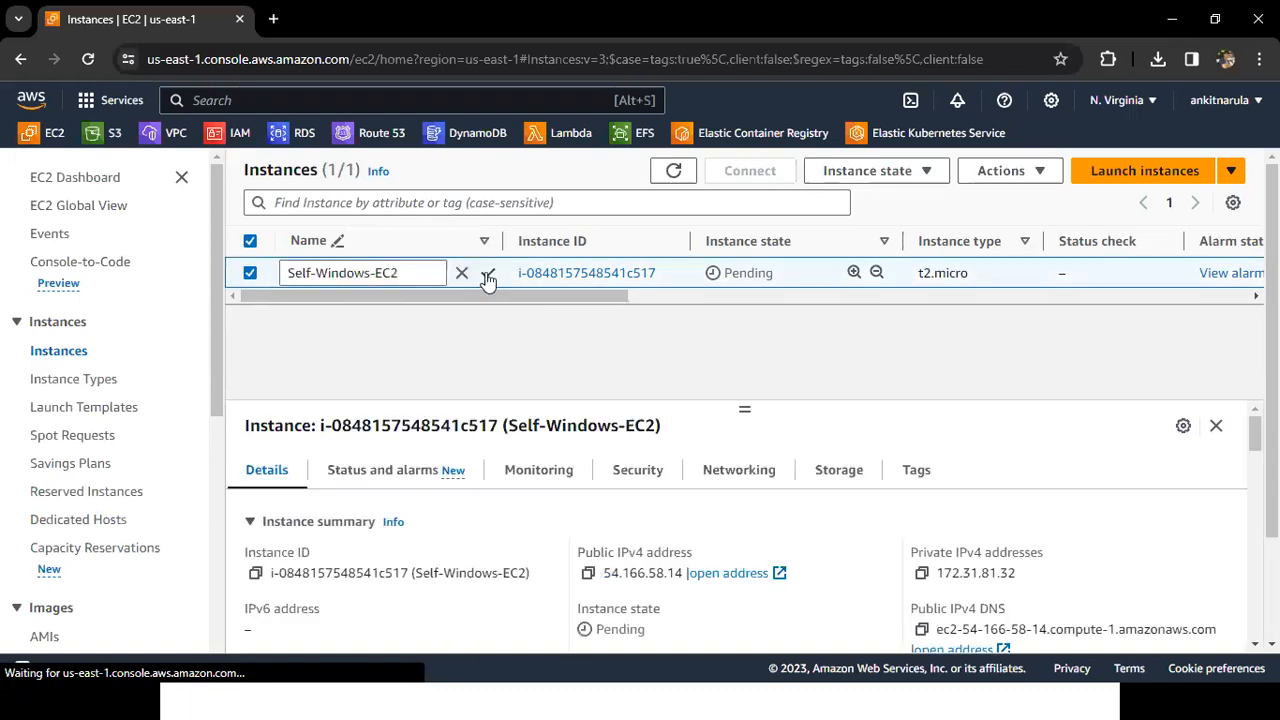
left_click(487, 274)
left_click(411, 273)
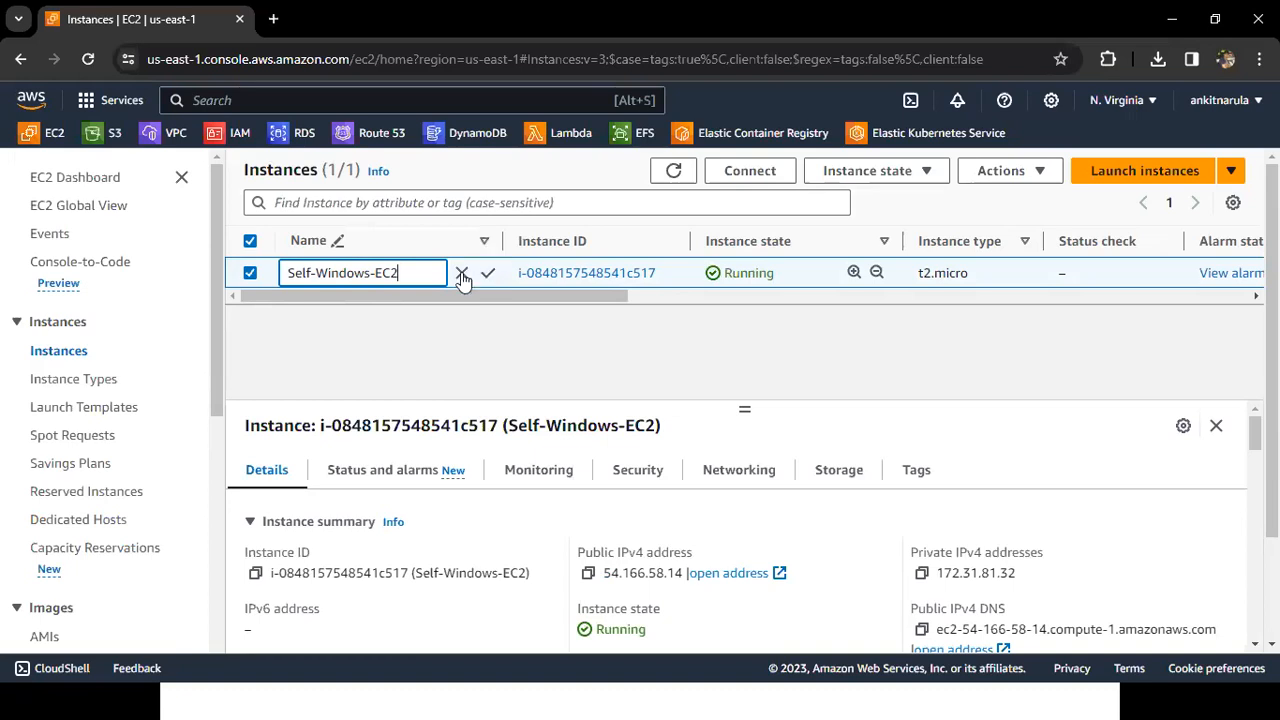
left_click(462, 276)
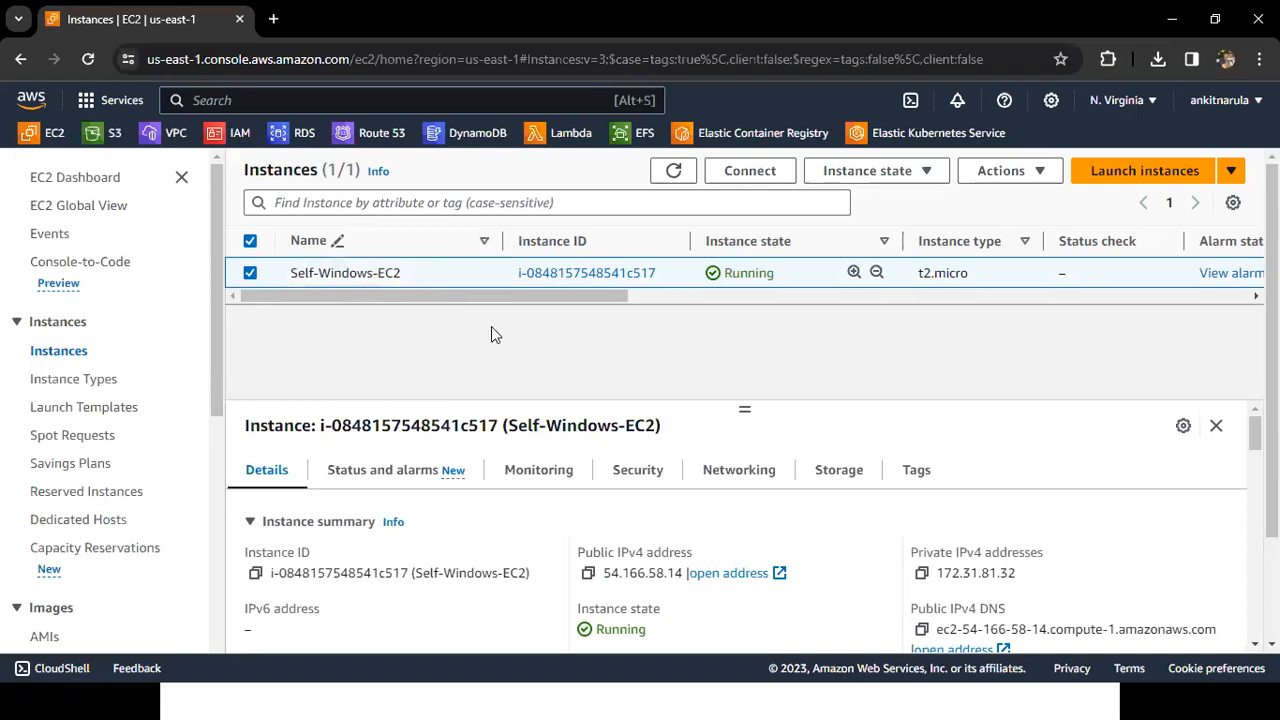
left_click_drag(776, 274, 742, 355)
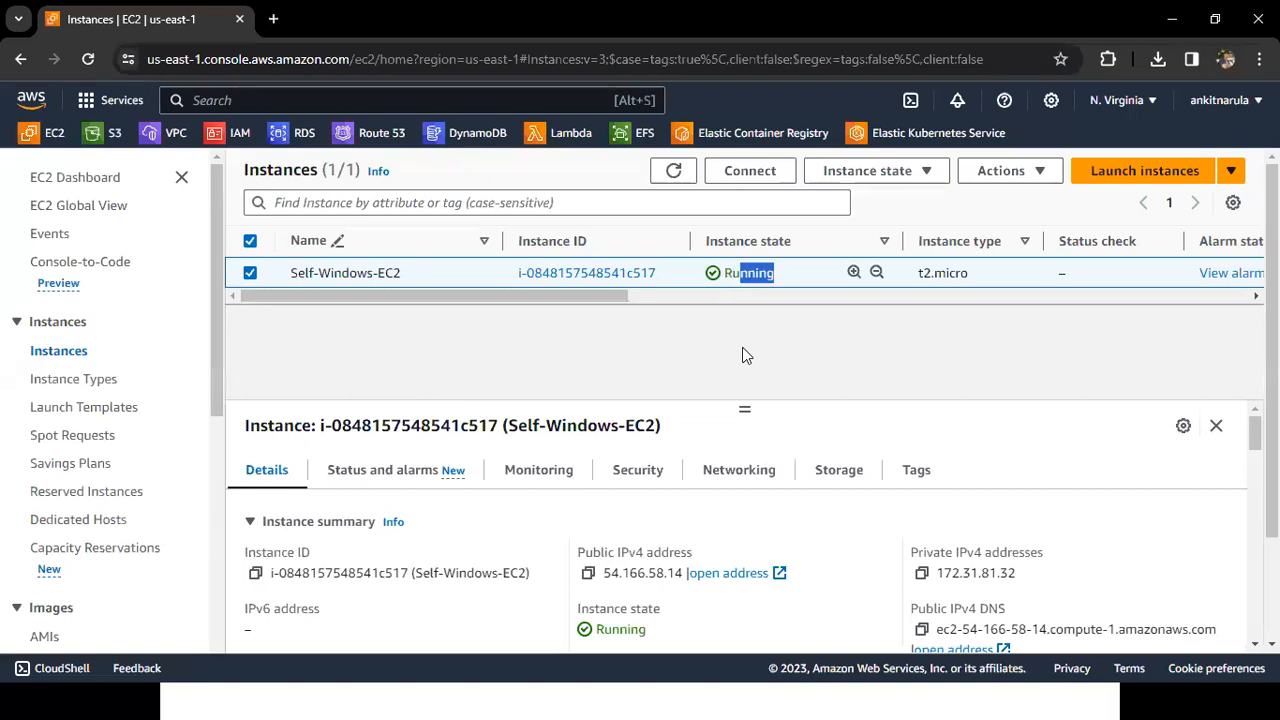